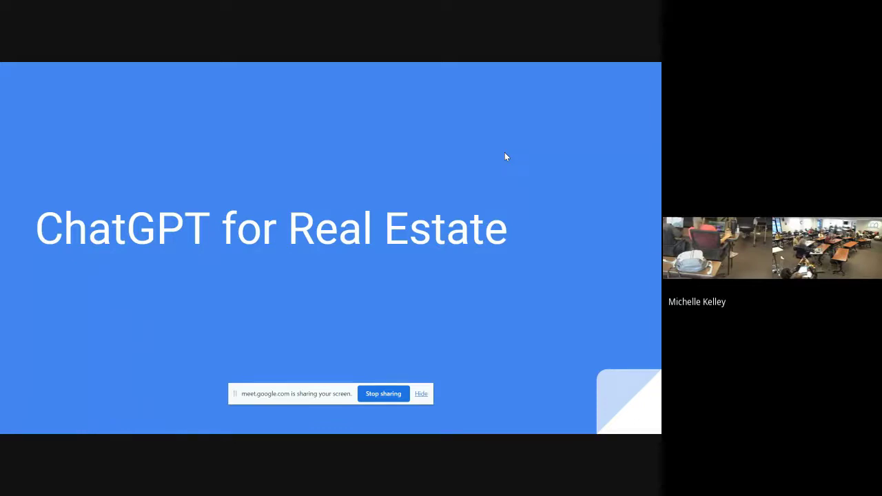
Step: Advance the slideshow from the title slide through the adoption-speed and ChatGPT notice slides to "Integrated w/BING (Microsoft)"
{"action": "key", "text": "Right"}
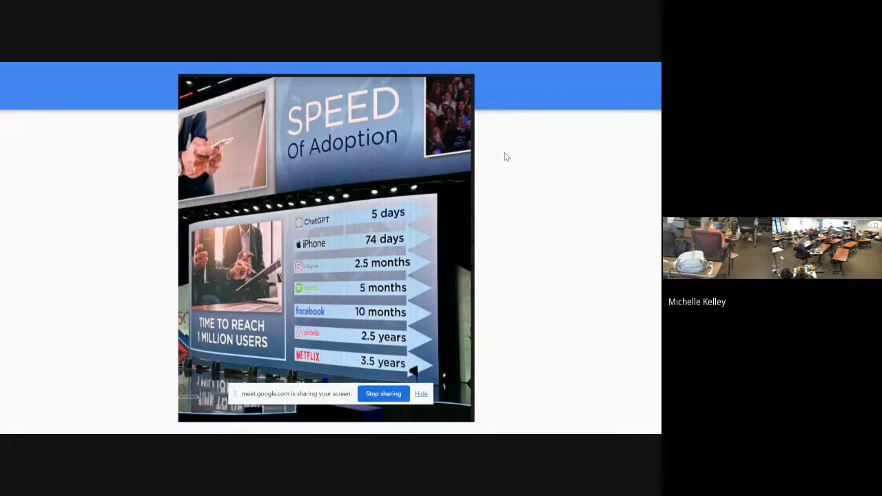
{"action": "key", "text": "Right"}
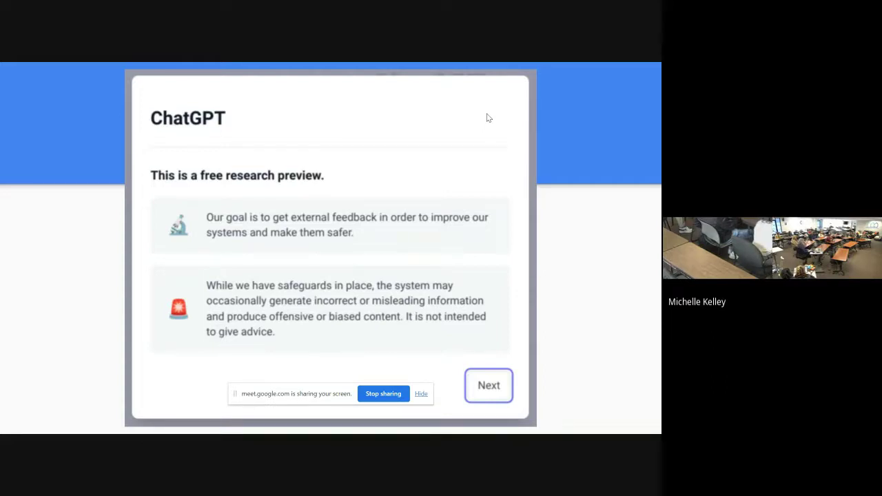
{"action": "key", "text": "Return"}
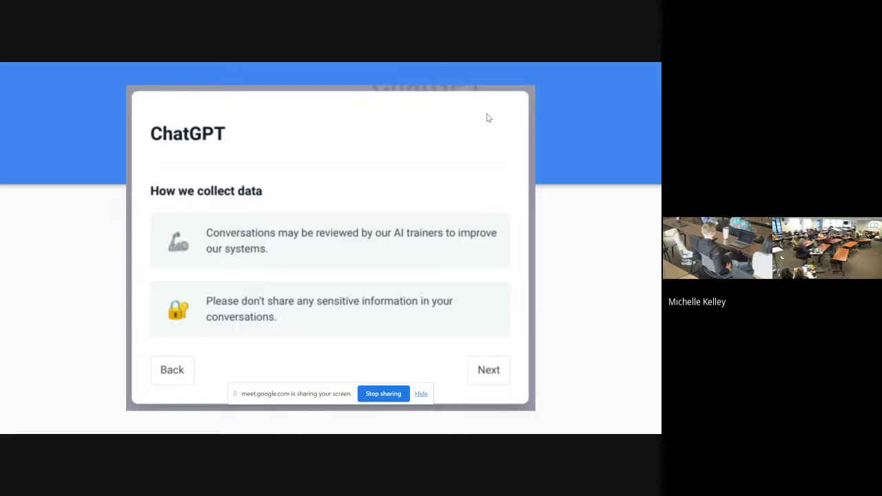
{"action": "key", "text": "Return"}
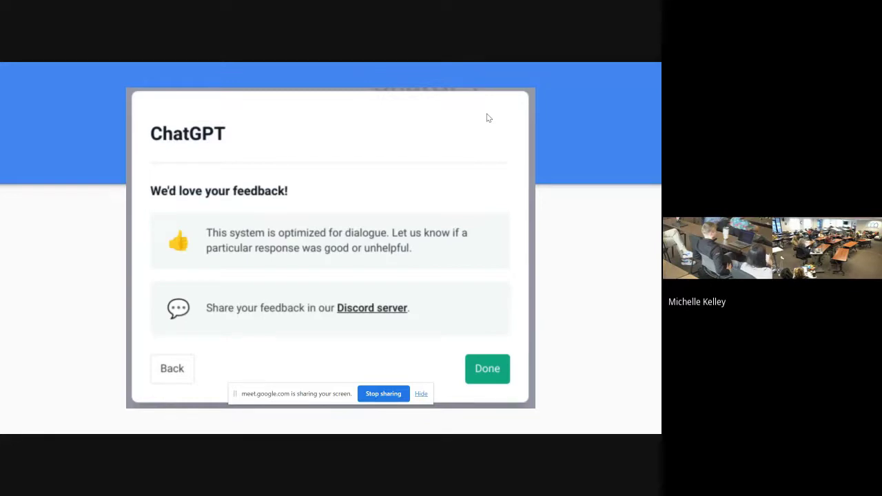
{"action": "key", "text": "Right"}
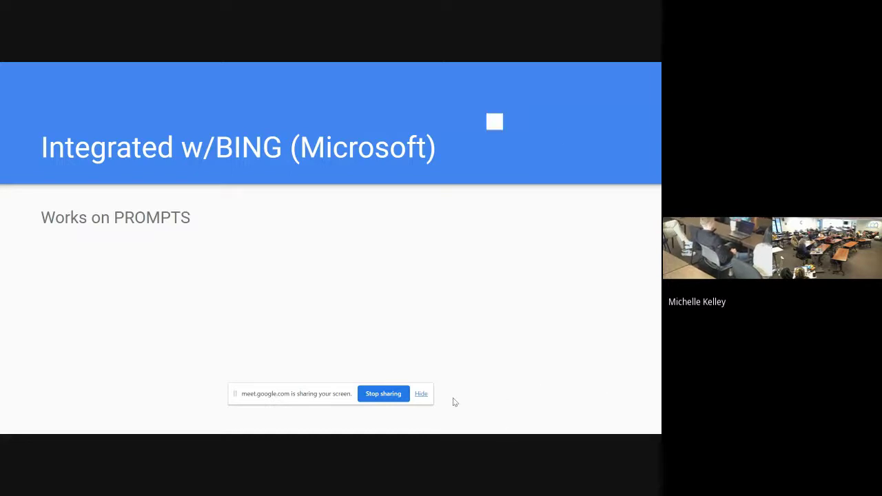
Step: Hide the screen-sharing notice and advance past the plan comparison to the slide describing ChatGPT as a fascinating and innovative tool
{"action": "left_click", "coordinate": [420, 393]}
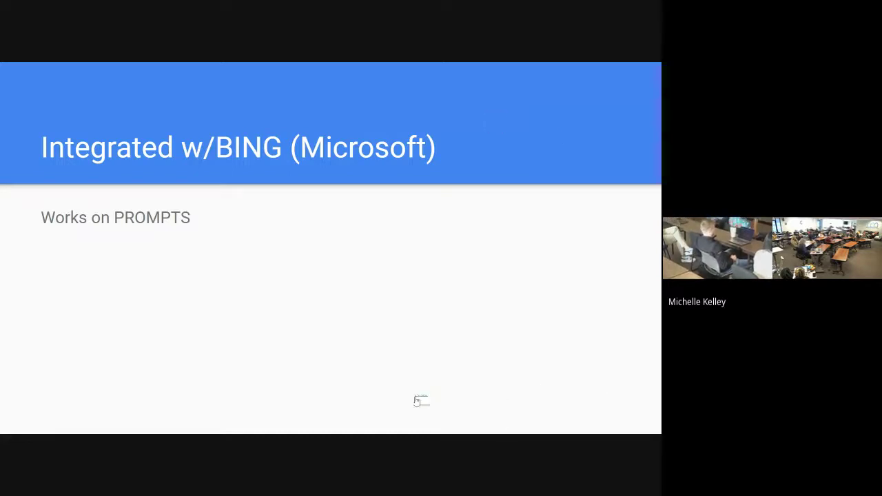
{"action": "key", "text": "Right"}
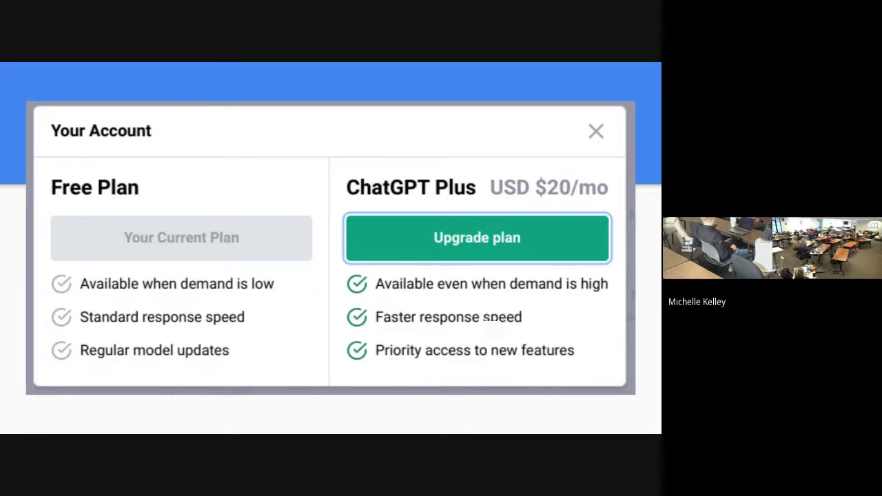
{"action": "key", "text": "Right"}
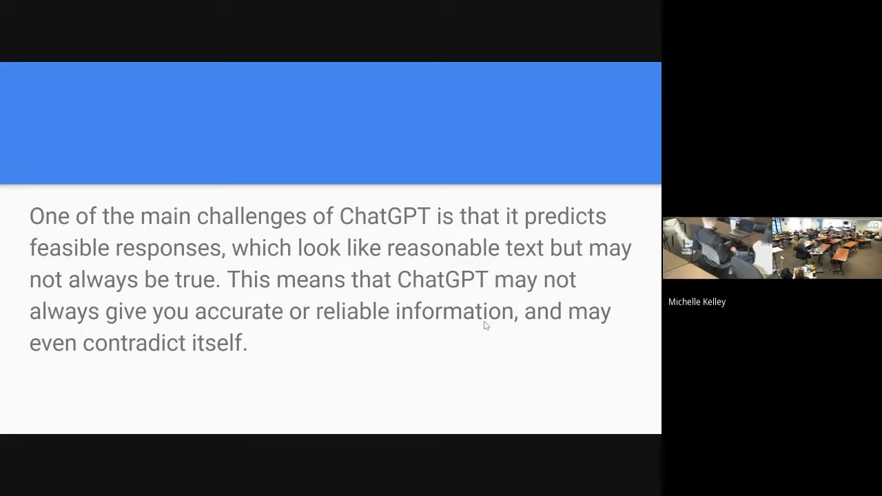
{"action": "key", "text": "Right"}
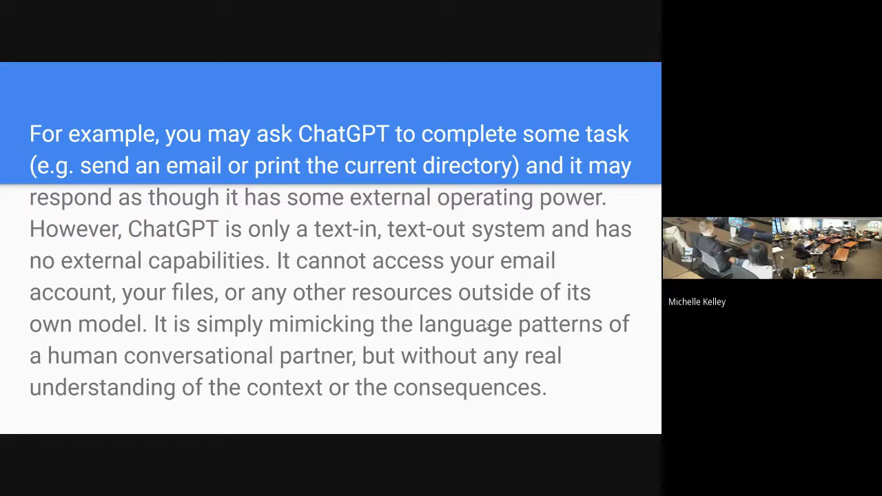
{"action": "key", "text": "Right"}
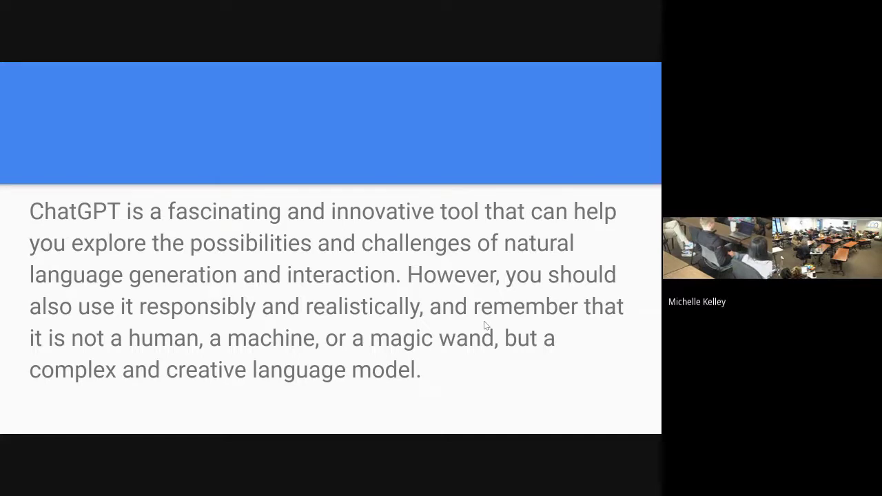
Step: Advance through the Examples, Capabilities and Limitations slides to "The TOP 5 Ways to Dominate Your Real Estate Market with ChatGPT!"
{"action": "key", "text": "Right"}
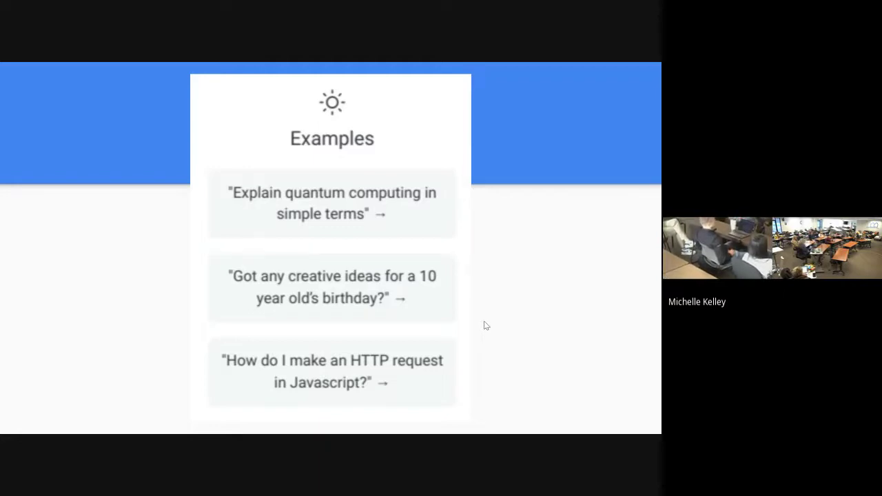
{"action": "key", "text": "Right"}
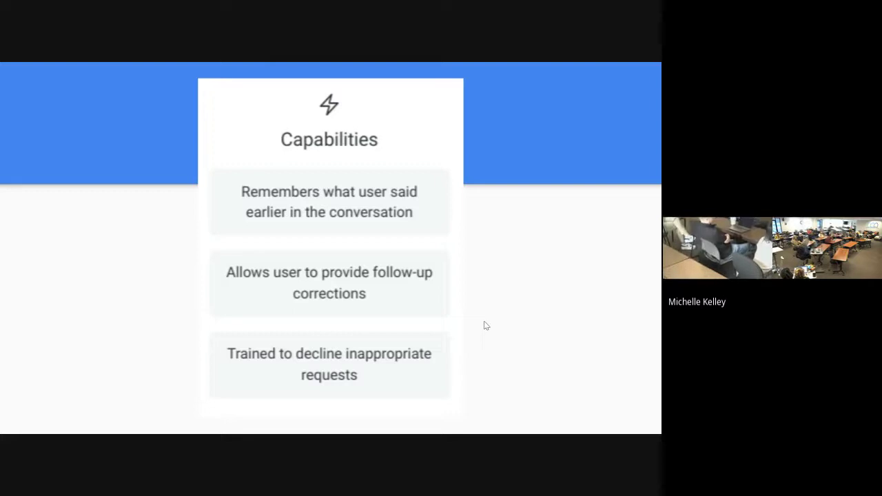
{"action": "key", "text": "Right"}
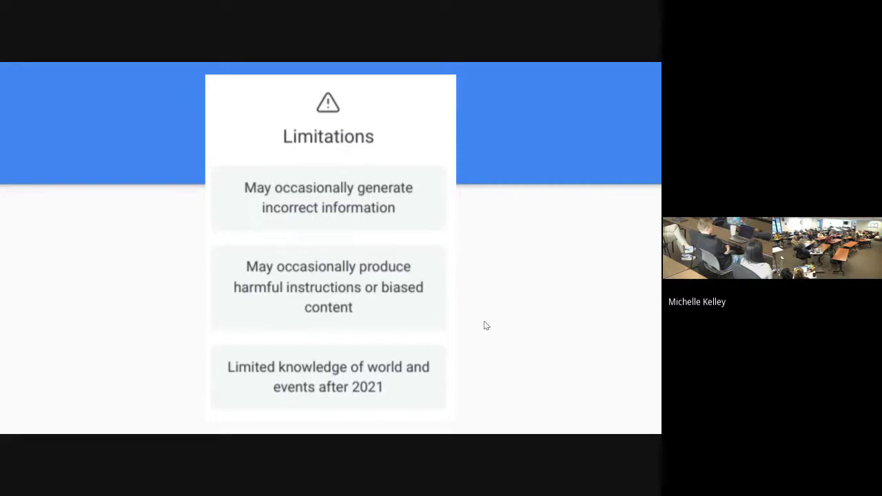
{"action": "key", "text": "Right"}
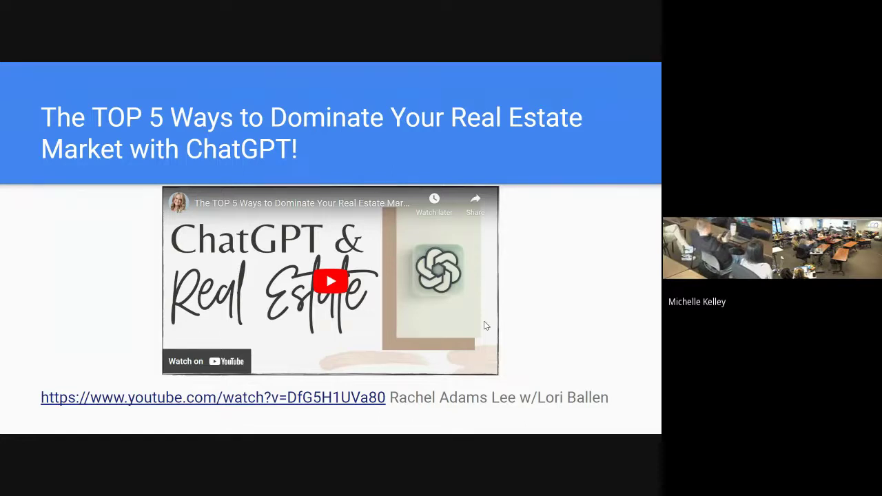
Step: Play the embedded ChatGPT real estate video briefly and leave the slideshow at the Listing Descriptions slide
{"action": "left_click", "coordinate": [486, 325]}
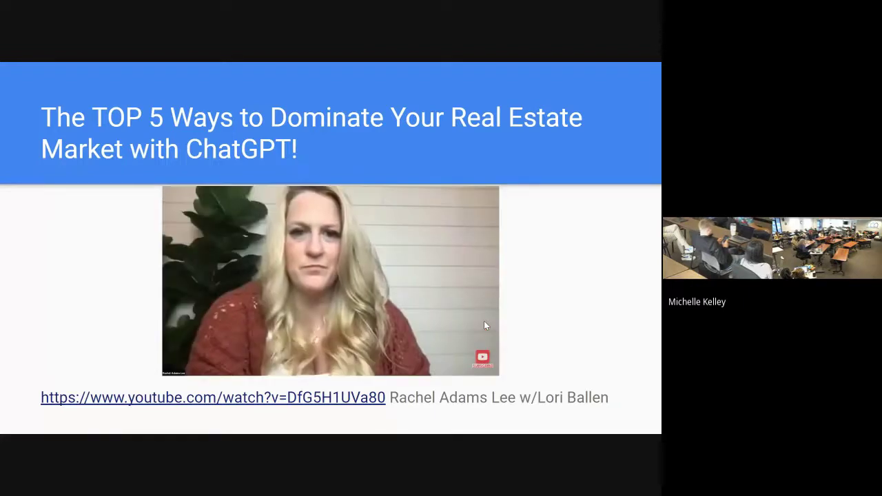
{"action": "key", "text": "Right"}
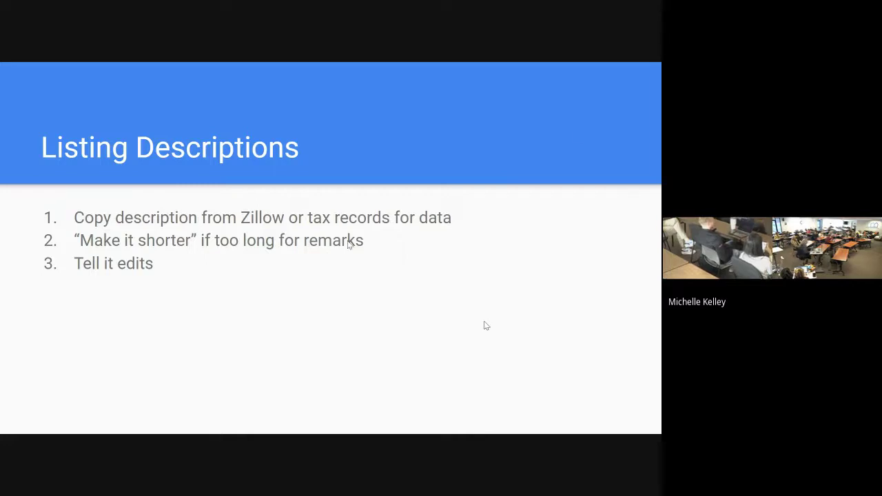
{"action": "key", "text": "Escape"}
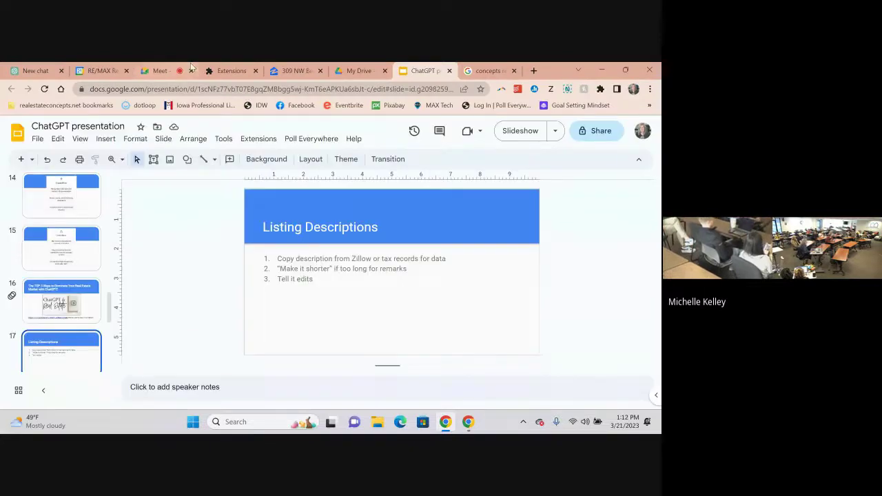
Step: Switch to ChatGPT and begin a new chat prompt with "Write a listing description for"
{"action": "left_click", "coordinate": [27, 71]}
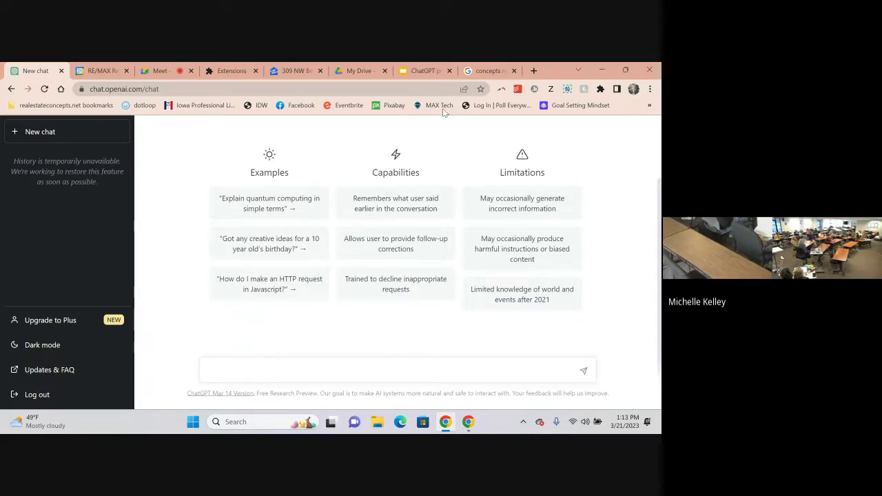
{"action": "type", "text": "Write a "}
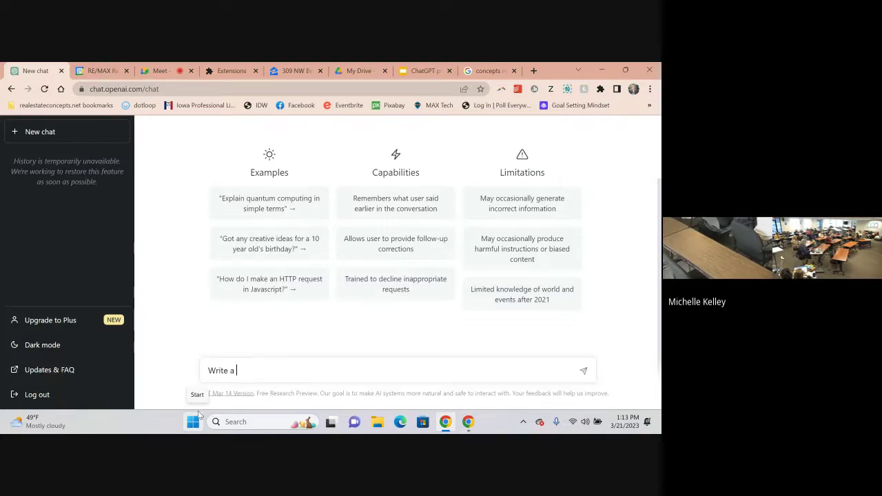
{"action": "type", "text": "listing "}
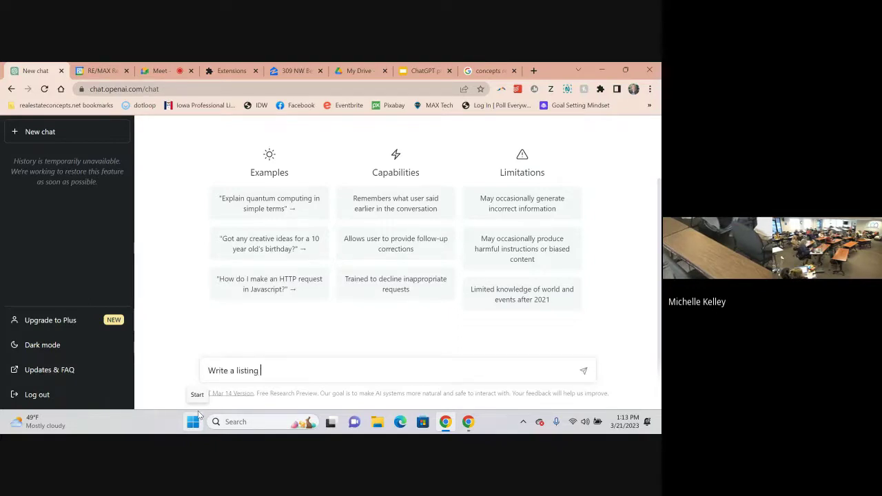
{"action": "type", "text": "description for"}
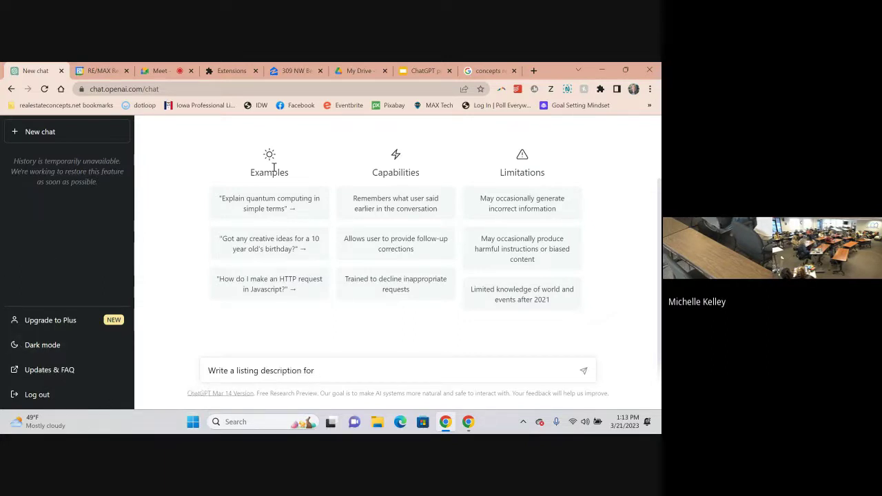
Step: Copy the home's facts and overview text from its Zillow listing into the ChatGPT prompt and submit it
{"action": "left_click", "coordinate": [292, 72]}
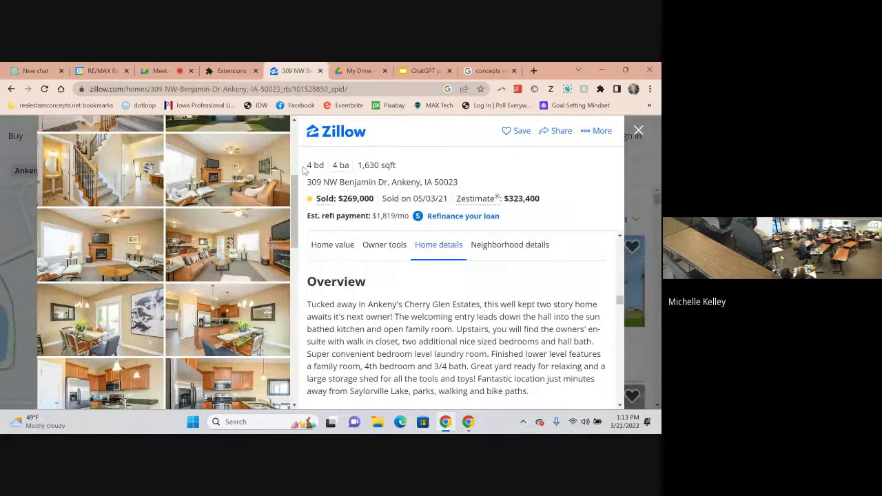
{"action": "left_click_drag", "start_coordinate": [304, 167], "coordinate": [523, 407]}
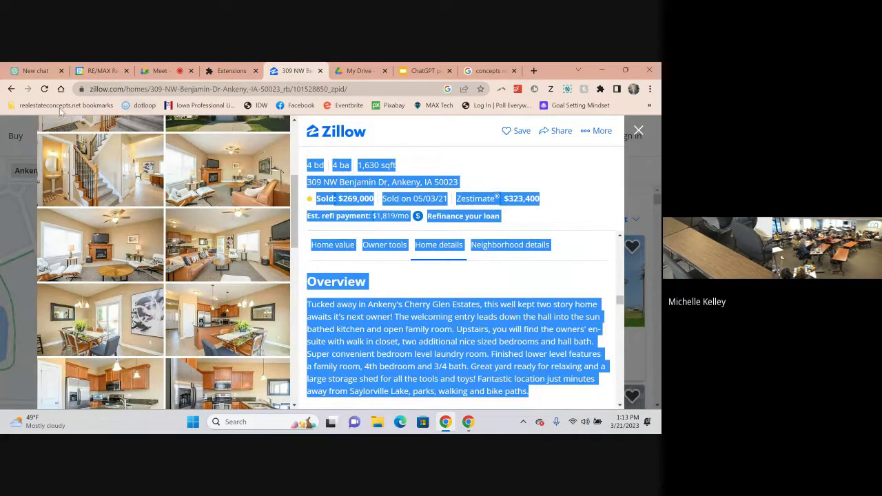
{"action": "left_click", "coordinate": [42, 71]}
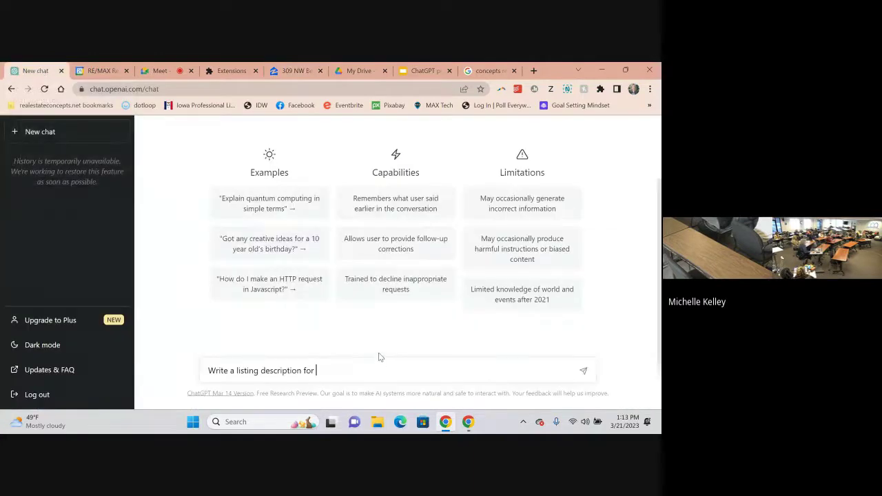
{"action": "type", "text": "Overview Tucked away in Ankeny's Cherry Glen Estates, this well kept two story home awaits it's next owner! The welcoming entry leads down the hall into the sun bathed kitchen and open family room. Upstairs, you will find the owners' en-suite with walk in closet, two additional nice sized bedrooms and hall bath. Super convenient bedroom level laundry room. Finished lower level features a family room, 4th bedroom and 3/4 bath. Great yard ready for relaxing and a large storage shed for all the tools and toys! Fantastic location just minutes away from Saylorville Lake, parks, walking and bike paths."}
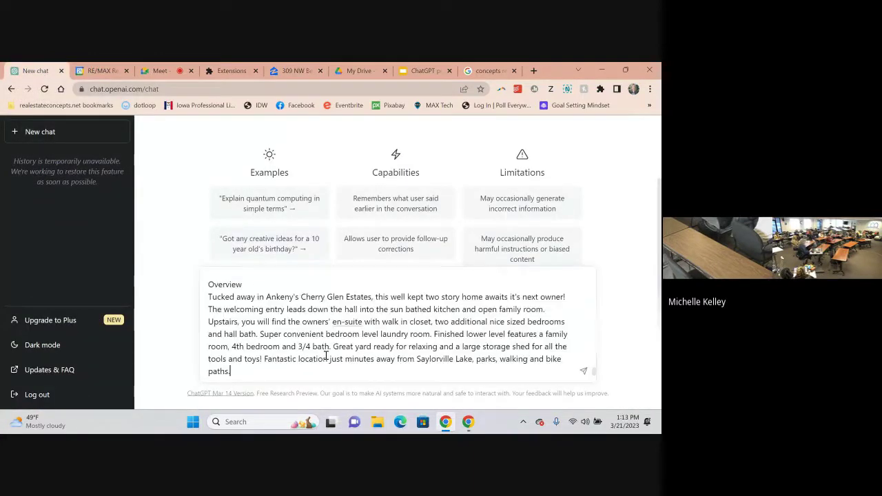
{"action": "key", "text": "Return"}
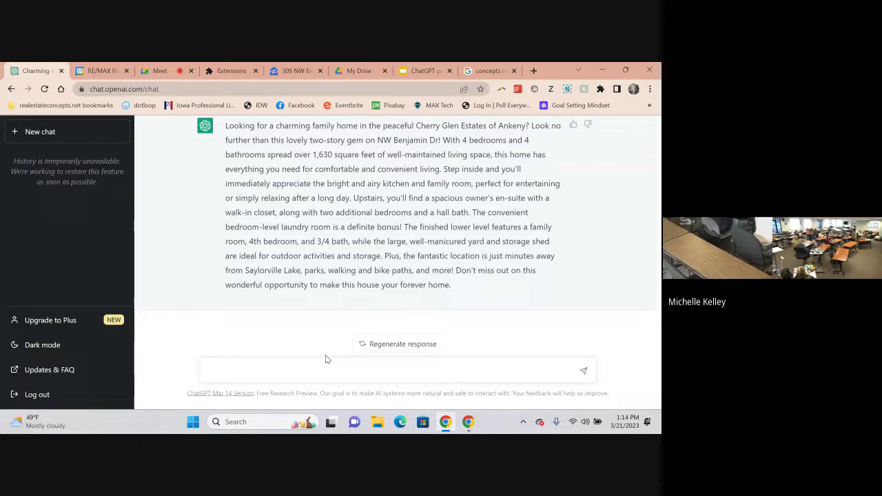
Step: Review the generated listing description against the source text and send the follow-up prompt "MNake shorter"
{"action": "scroll", "coordinate": [441, 276], "scroll_direction": "up", "scroll_amount": 1}
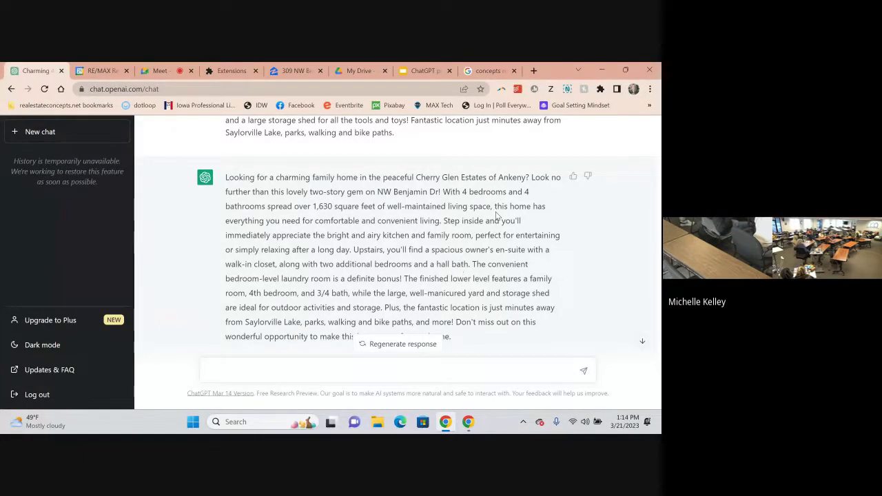
{"action": "scroll", "coordinate": [496, 215], "scroll_direction": "down", "scroll_amount": 2}
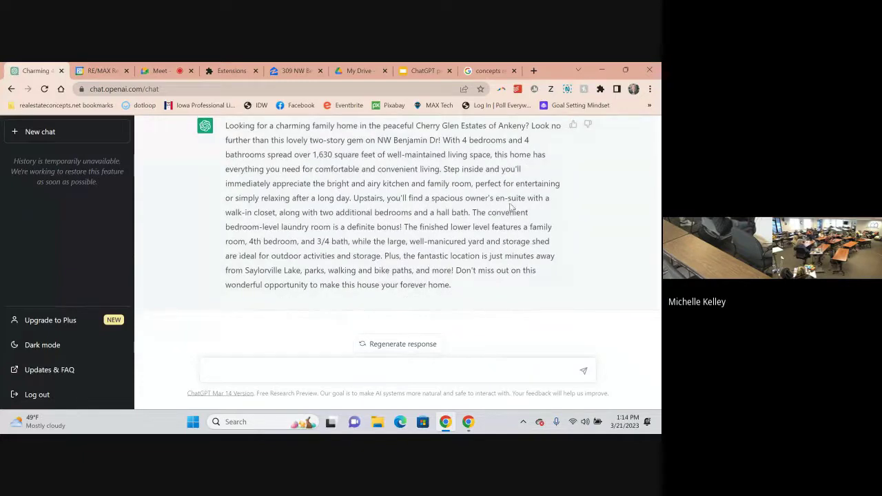
{"action": "scroll", "coordinate": [510, 206], "scroll_direction": "up", "scroll_amount": 3}
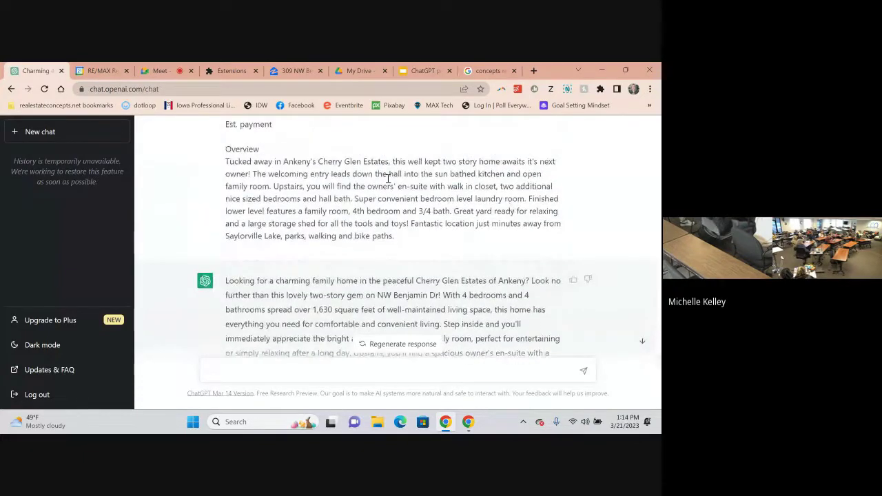
{"action": "scroll", "coordinate": [428, 205], "scroll_direction": "down", "scroll_amount": 2}
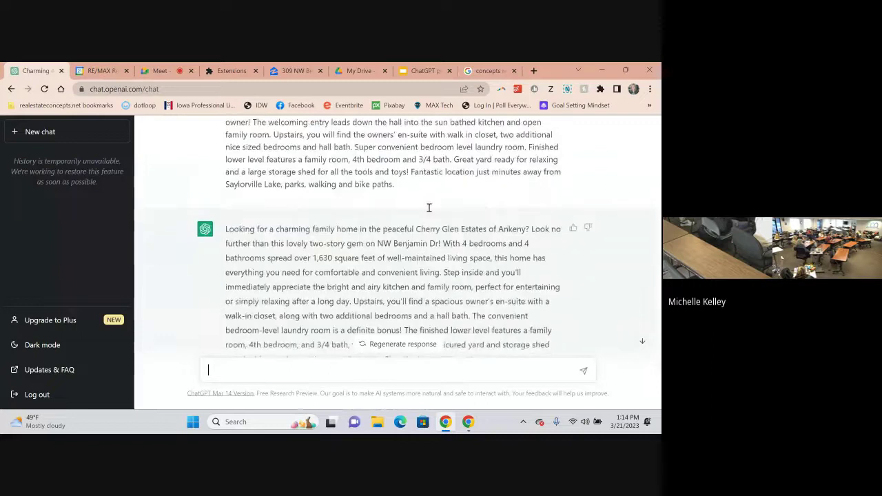
{"action": "scroll", "coordinate": [429, 208], "scroll_direction": "down", "scroll_amount": 2}
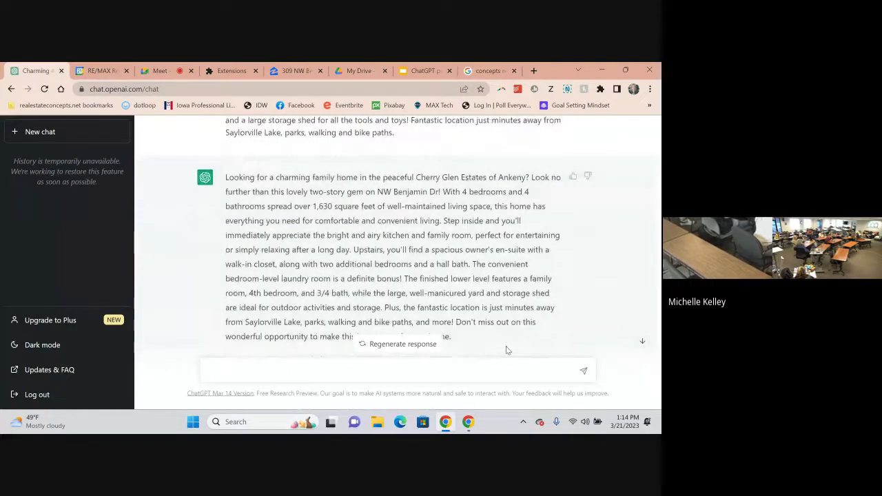
{"action": "left_click", "coordinate": [396, 371]}
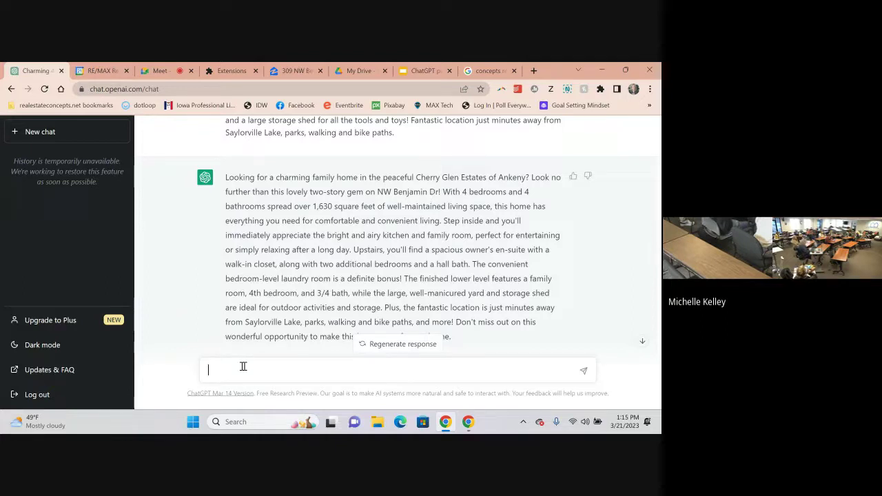
{"action": "type", "text": "MNake short"}
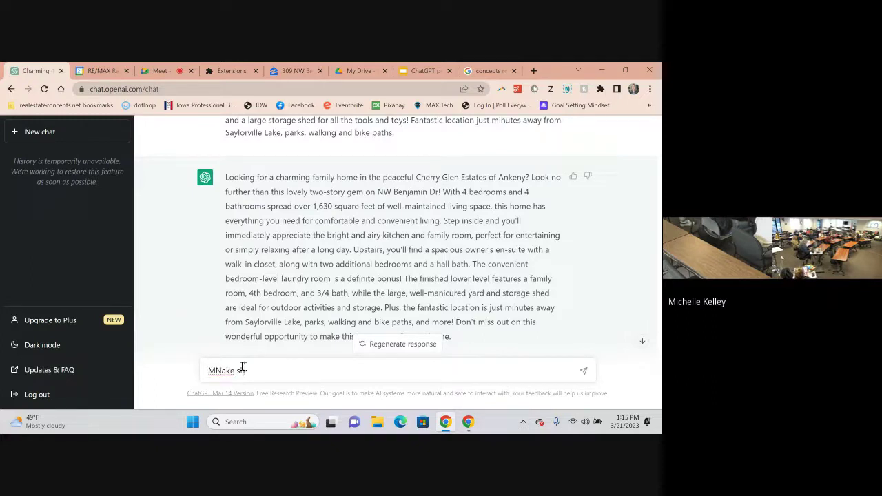
{"action": "type", "text": "er"}
{"action": "key", "text": "Return"}
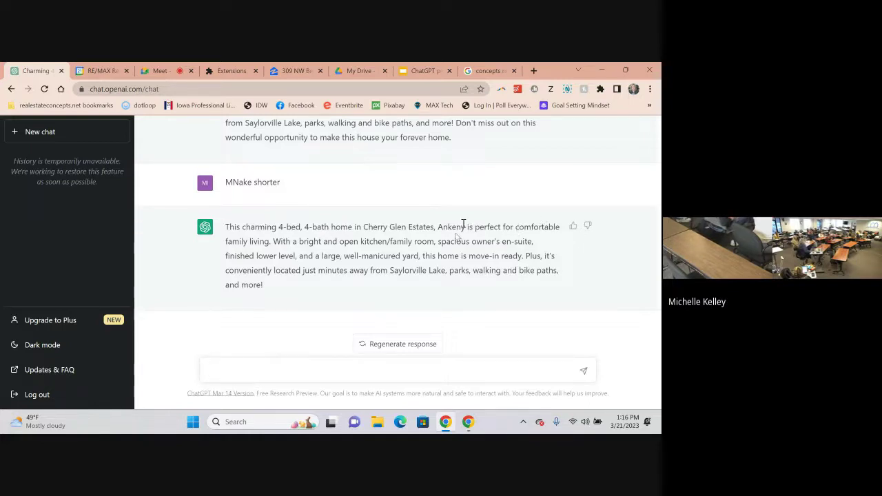
Step: Review the pasted Zillow source text in the chat and return to the shortened listing description
{"action": "scroll", "coordinate": [426, 229], "scroll_direction": "up", "scroll_amount": 1}
{"action": "scroll", "coordinate": [426, 229], "scroll_direction": "up", "scroll_amount": 8}
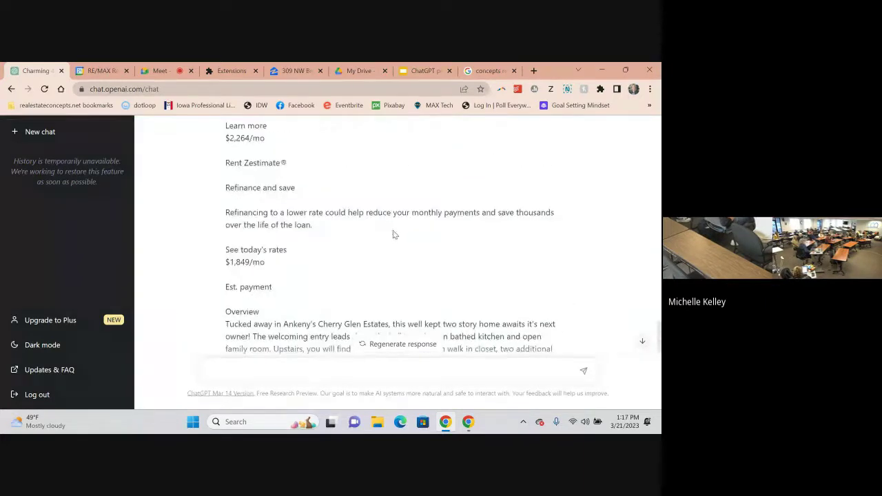
{"action": "scroll", "coordinate": [393, 231], "scroll_direction": "up", "scroll_amount": 4}
{"action": "scroll", "coordinate": [390, 235], "scroll_direction": "up", "scroll_amount": 3}
{"action": "scroll", "coordinate": [390, 237], "scroll_direction": "up", "scroll_amount": 10}
{"action": "scroll", "coordinate": [390, 236], "scroll_direction": "up", "scroll_amount": 10}
{"action": "scroll", "coordinate": [389, 236], "scroll_direction": "up", "scroll_amount": 5}
{"action": "scroll", "coordinate": [390, 236], "scroll_direction": "down", "scroll_amount": 15}
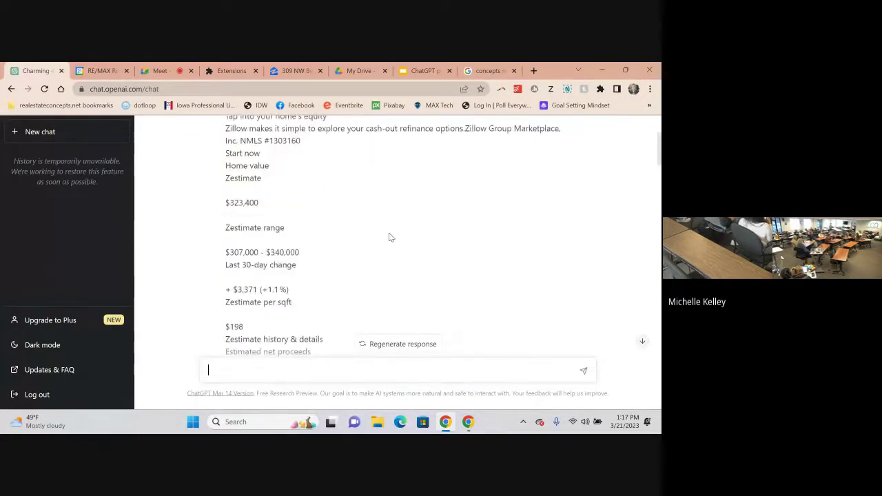
{"action": "scroll", "coordinate": [383, 235], "scroll_direction": "down", "scroll_amount": 20}
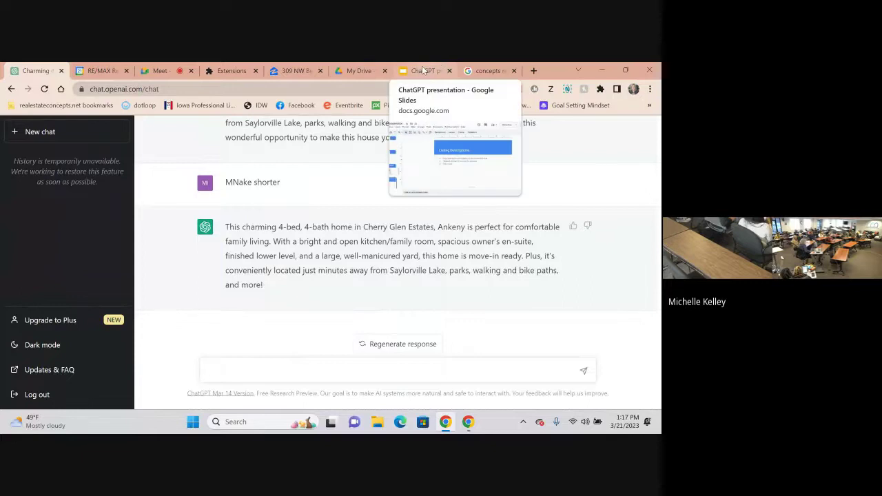
Step: Compare the Listing Descriptions slide in Google Slides with the shortened description in ChatGPT
{"action": "left_click", "coordinate": [426, 69]}
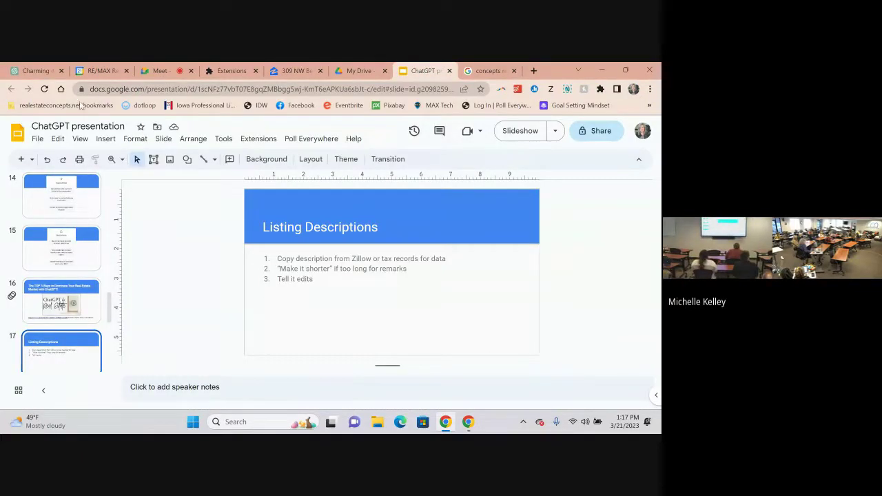
{"action": "left_click", "coordinate": [31, 71]}
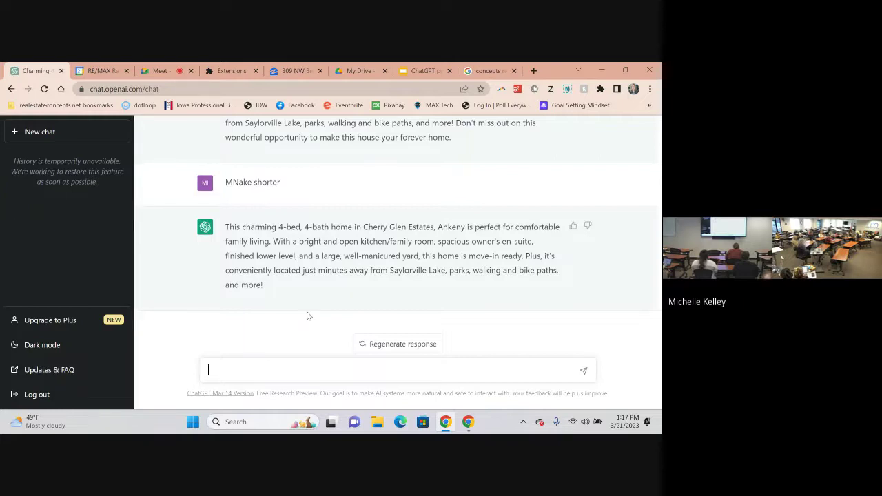
{"action": "left_click", "coordinate": [422, 70]}
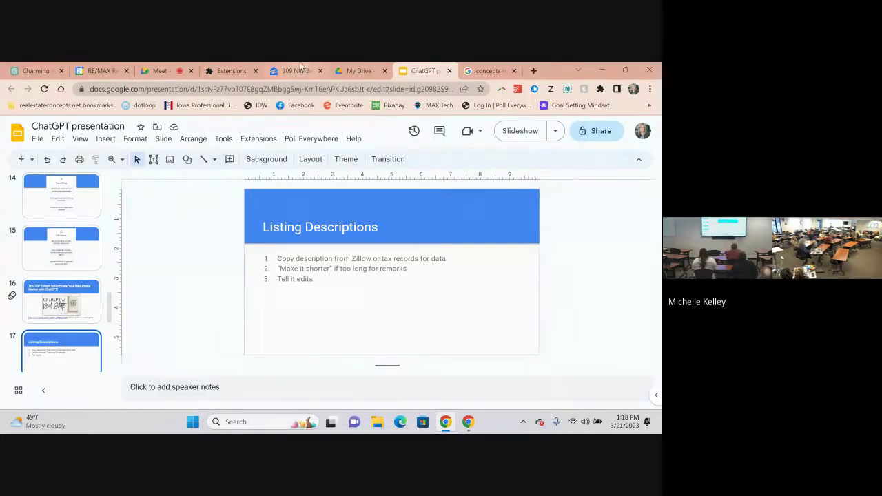
Step: Switch to ChatGPT, submit the prompt "Expand on Saylorville Lake", and stop the response partway through its wildlife paragraph
{"action": "left_click", "coordinate": [29, 70]}
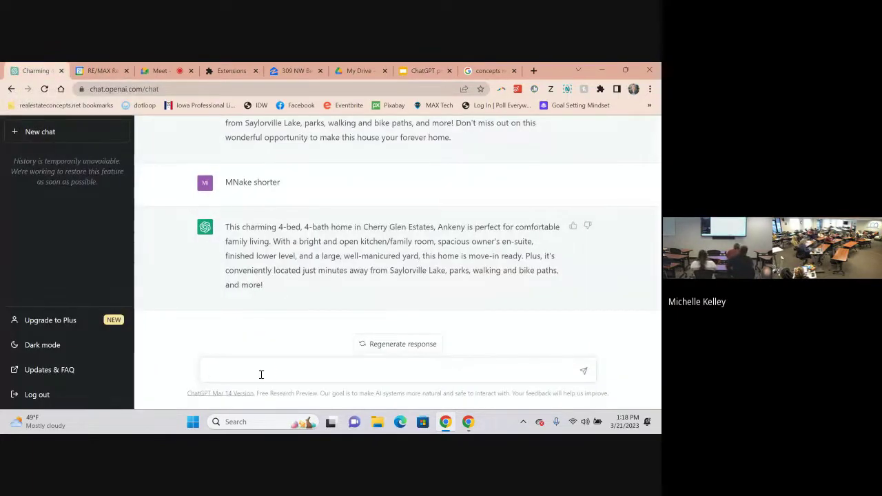
{"action": "type", "text": "Expand on Saylorville"}
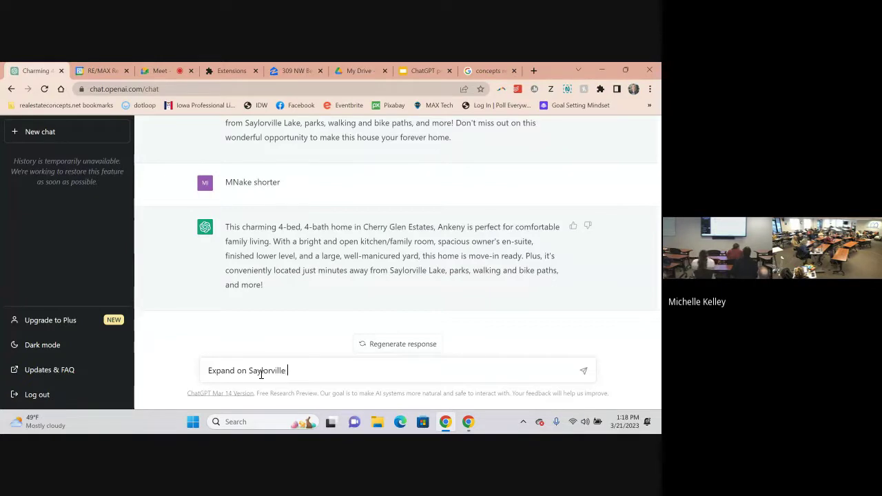
{"action": "type", "text": " Lake"}
{"action": "key", "text": "Return"}
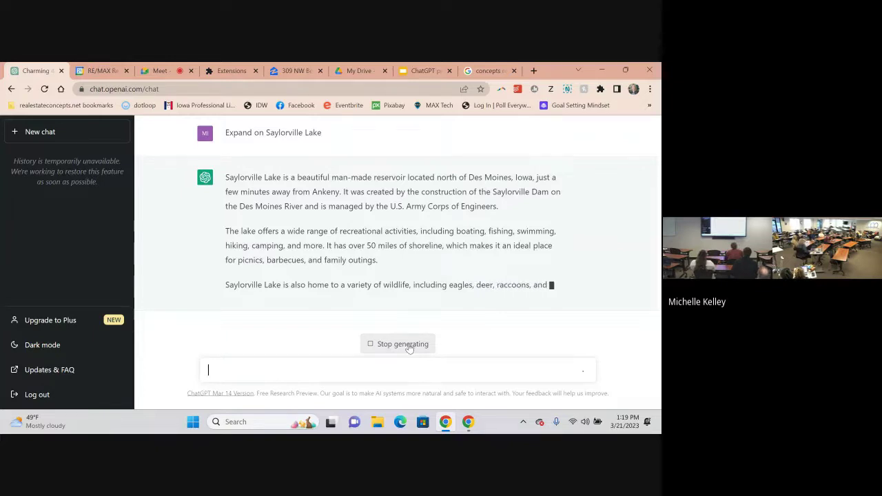
{"action": "left_click", "coordinate": [409, 348]}
Step: Submit the follow-up prompt "Combine with listing desription" to merge the lake details into the listing text
{"action": "left_click", "coordinate": [289, 365]}
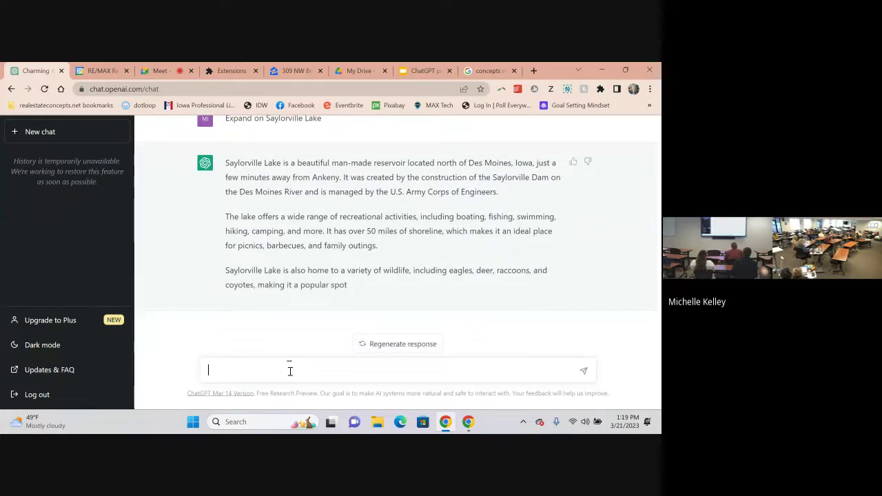
{"action": "type", "text": "Com"}
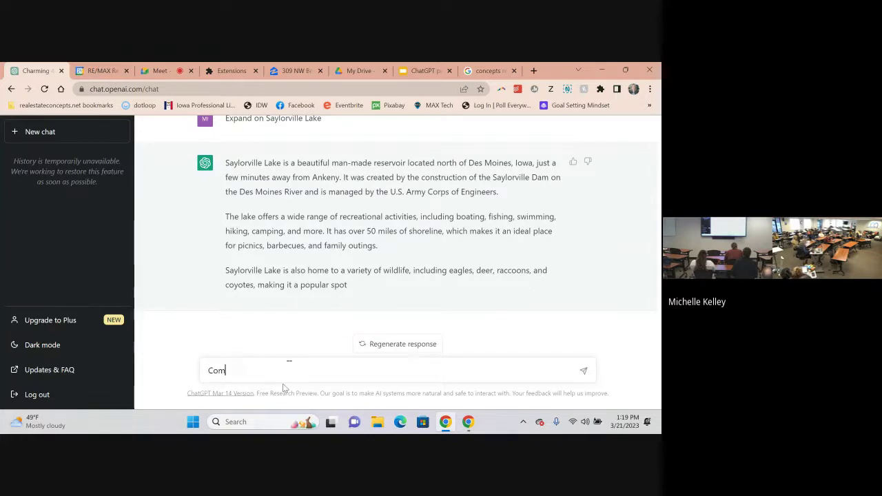
{"action": "type", "text": "bine with listing"}
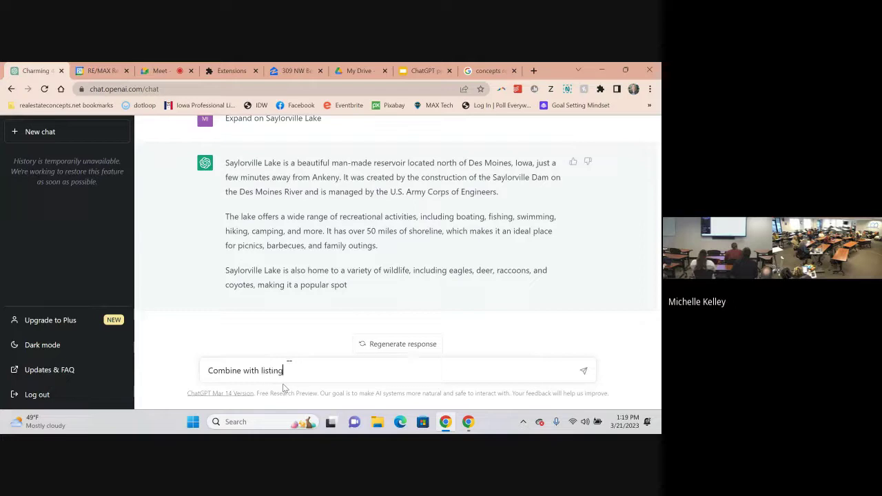
{"action": "type", "text": " desription"}
{"action": "key", "text": "Return"}
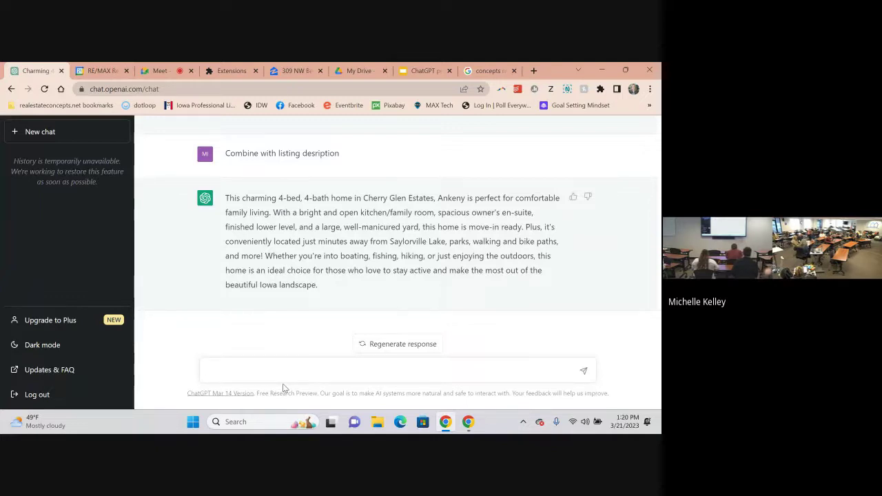
Step: Switch to the Google Slides presentation and advance the slideshow from Listing Descriptions to the Google Business Profile slide
{"action": "left_click", "coordinate": [422, 70]}
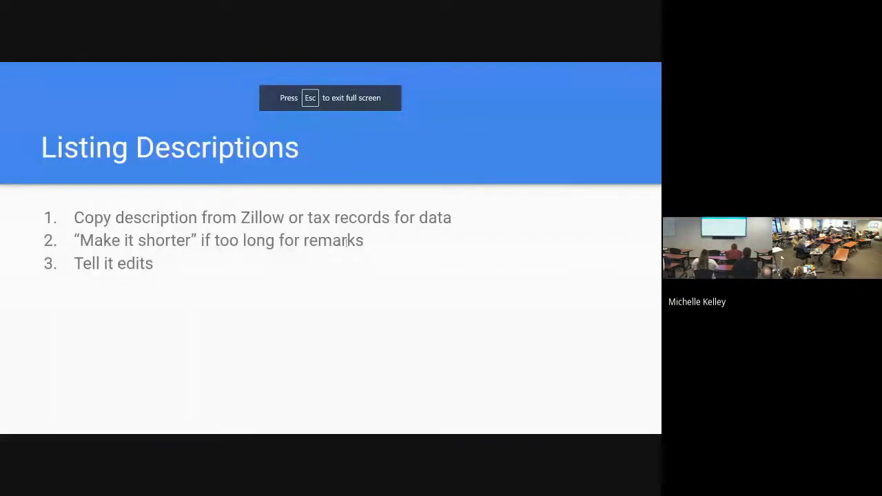
{"action": "left_click", "coordinate": [346, 240]}
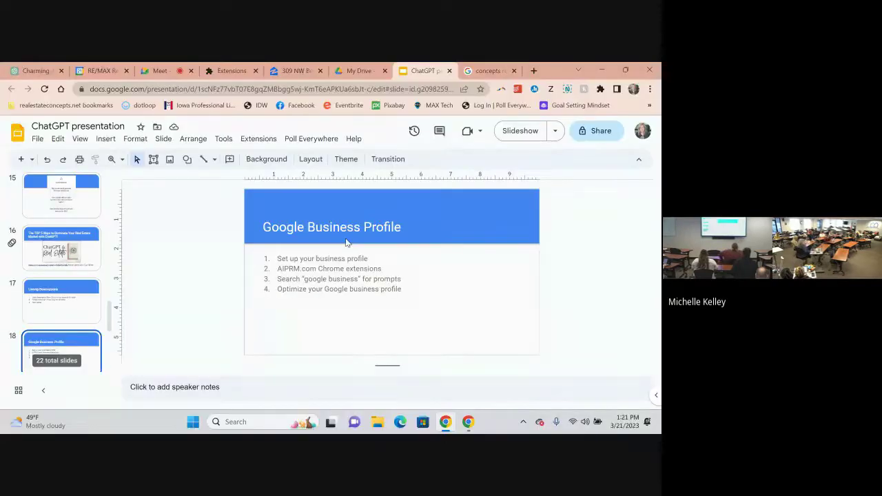
Step: Open Chrome's extension management page and enable the AIPRM for ChatGPT extension
{"action": "left_click", "coordinate": [651, 89]}
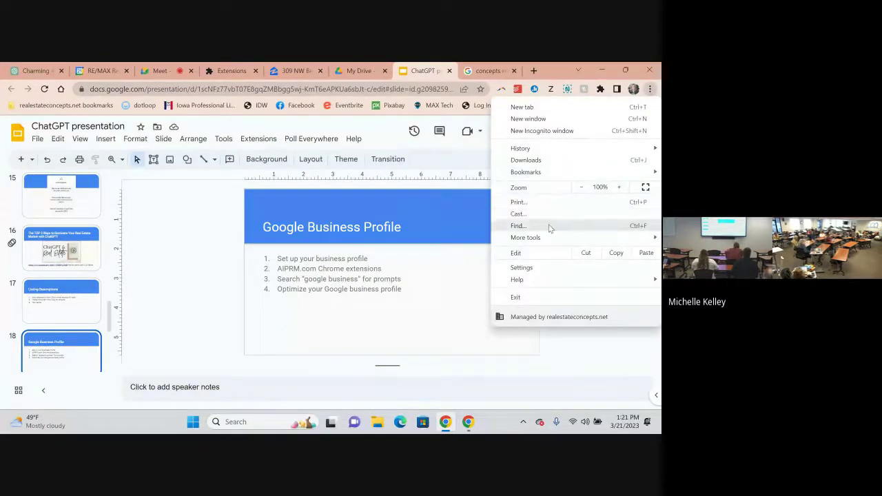
{"action": "mouse_move", "coordinate": [545, 238]}
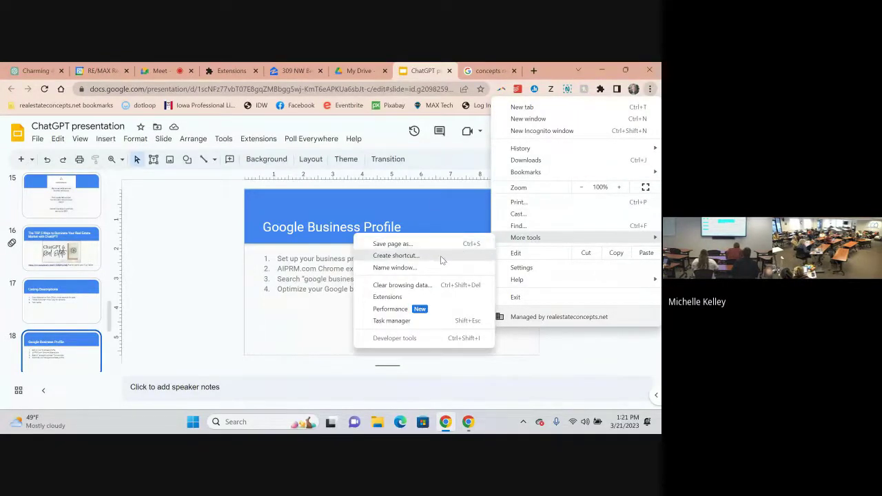
{"action": "left_click", "coordinate": [395, 301]}
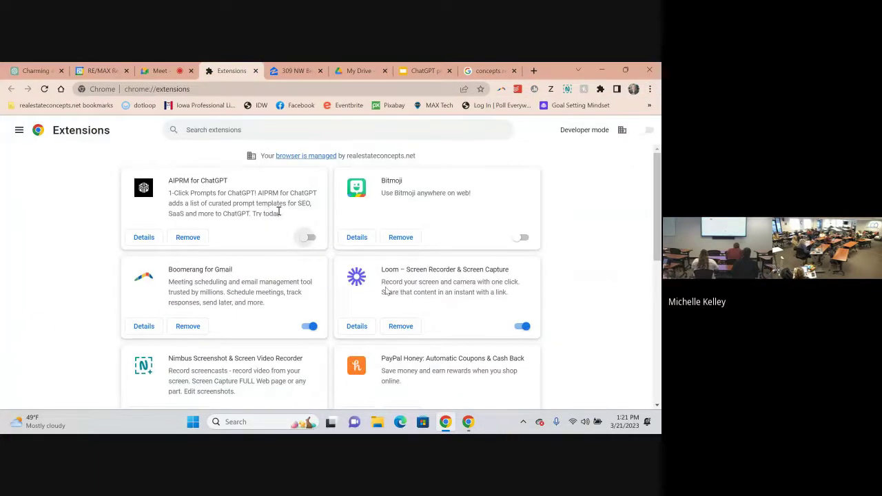
{"action": "left_click", "coordinate": [307, 239]}
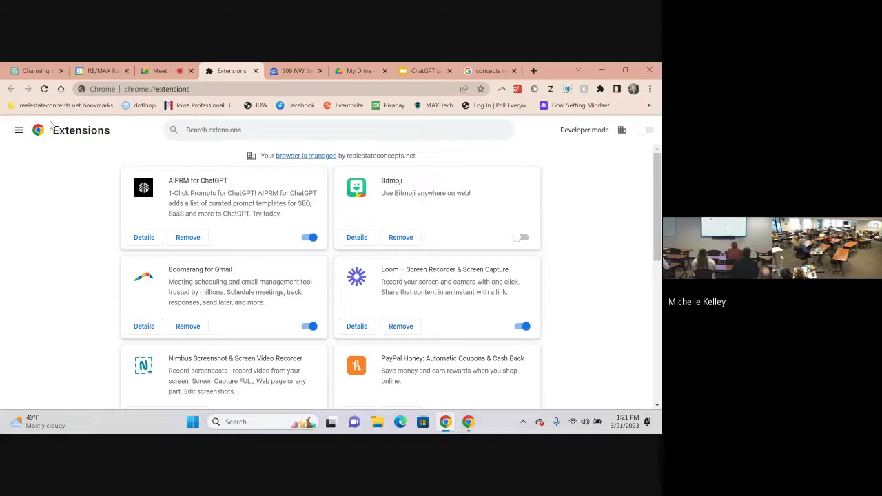
Step: Reload ChatGPT to load the AIPRM prompt library, dismiss its "Learn more about AIPRM" message, and go to the library's filters
{"action": "left_click", "coordinate": [38, 71]}
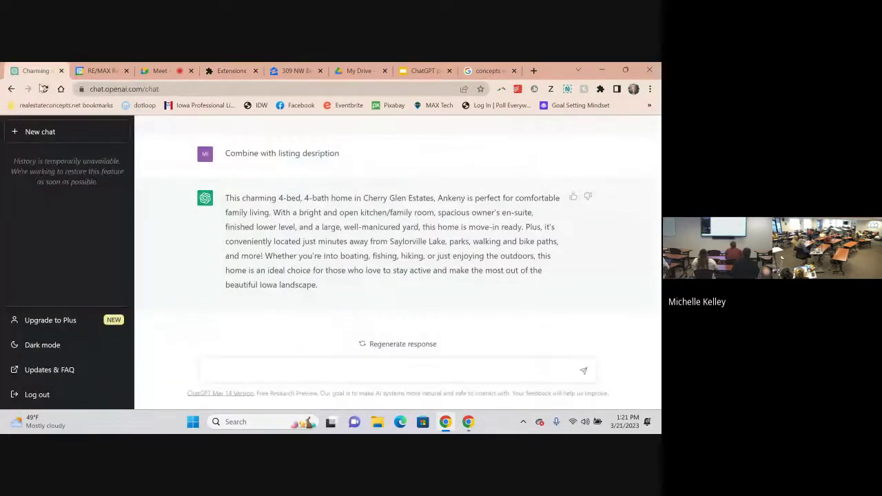
{"action": "left_click", "coordinate": [44, 89]}
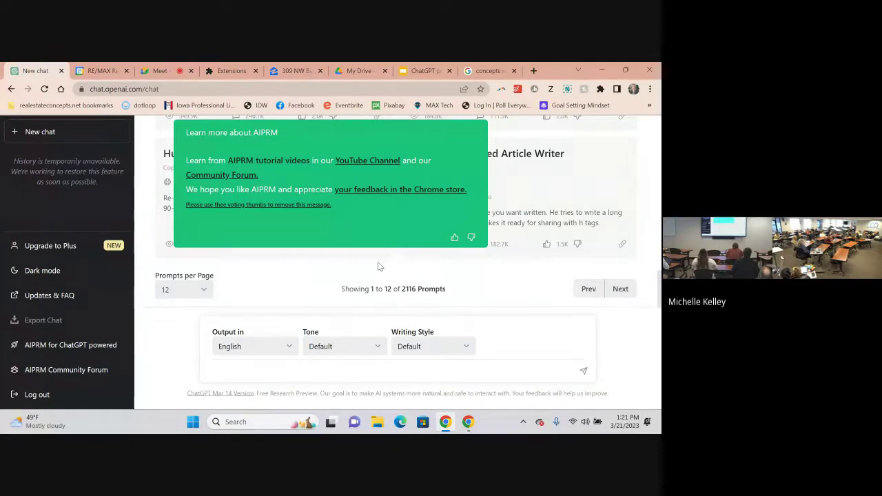
{"action": "left_click", "coordinate": [455, 239]}
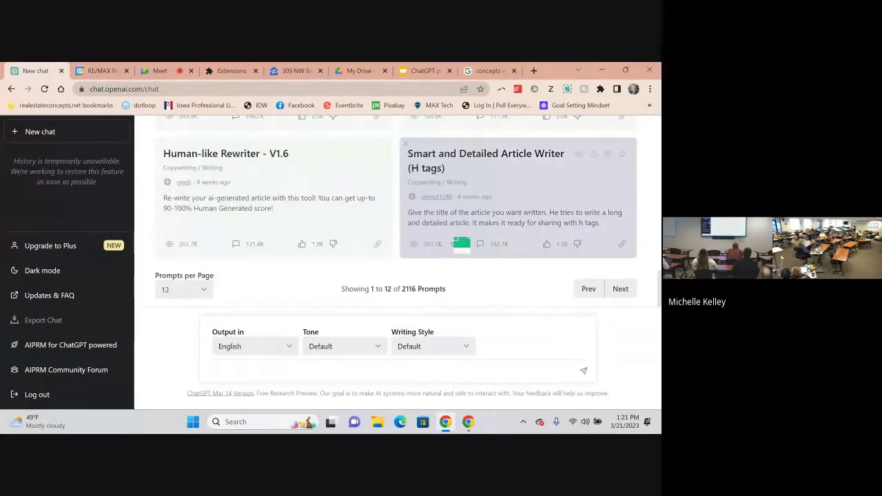
{"action": "scroll", "coordinate": [322, 210], "scroll_direction": "up", "scroll_amount": 2}
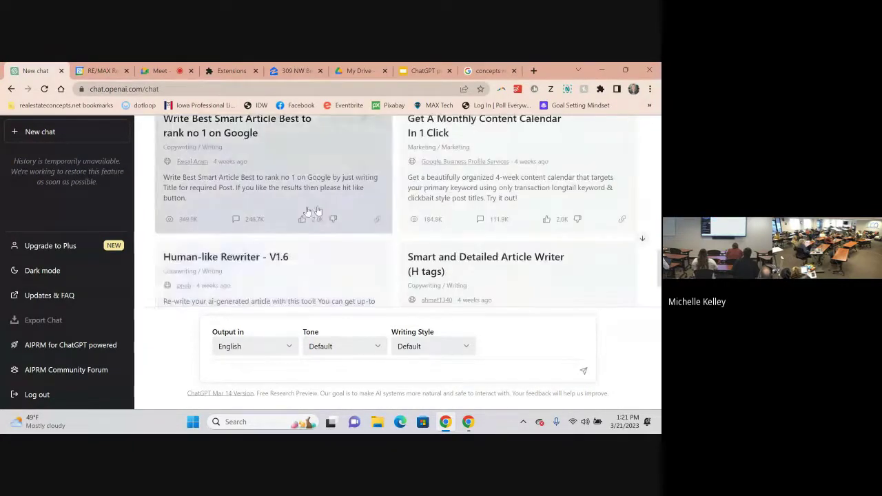
{"action": "scroll", "coordinate": [316, 210], "scroll_direction": "up", "scroll_amount": 2}
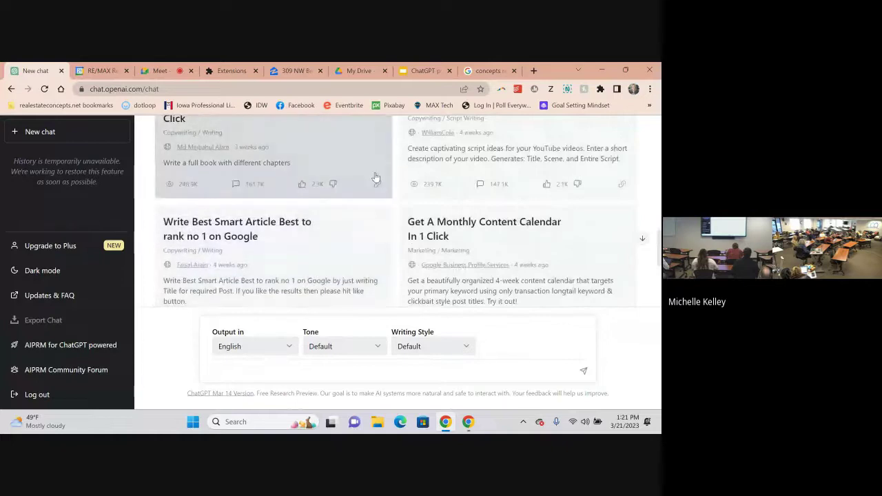
{"action": "scroll", "coordinate": [380, 223], "scroll_direction": "up", "scroll_amount": 2}
{"action": "scroll", "coordinate": [379, 223], "scroll_direction": "up", "scroll_amount": 5}
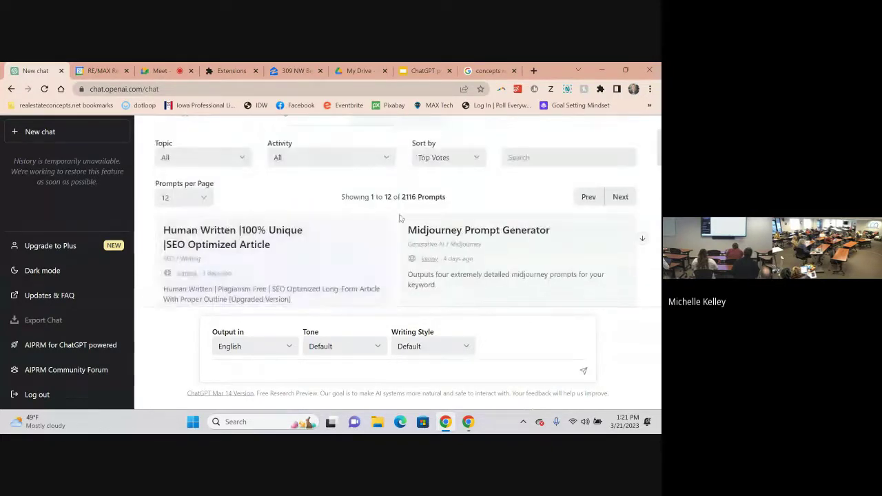
{"action": "scroll", "coordinate": [396, 219], "scroll_direction": "up", "scroll_amount": 1}
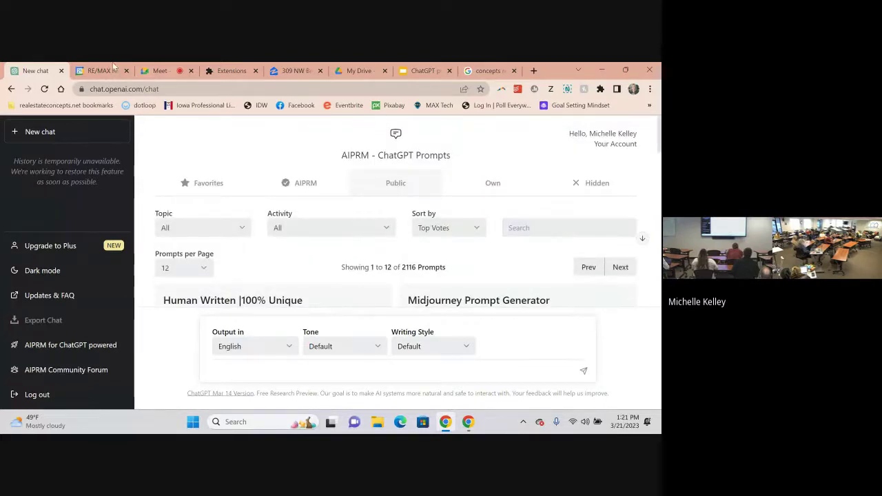
Step: Check the Google Business Profile slide, and search the public AIPRM prompts in ChatGPT for "google business"
{"action": "left_click", "coordinate": [403, 71]}
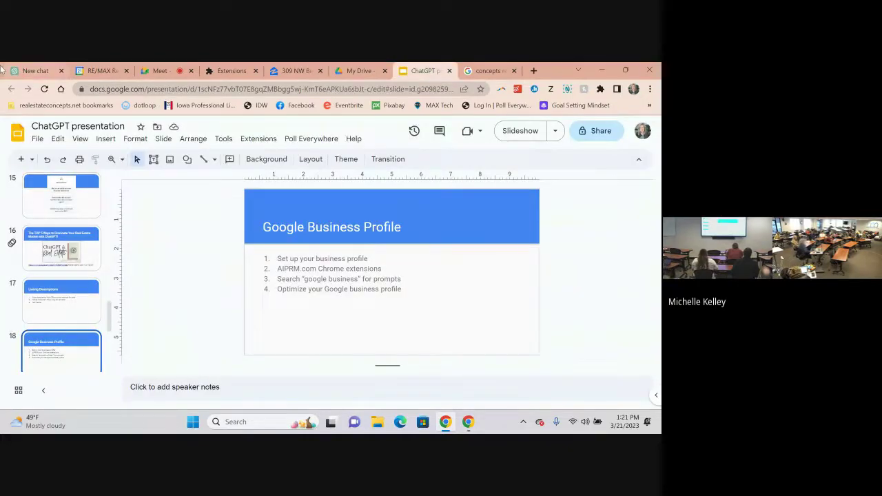
{"action": "left_click", "coordinate": [46, 67]}
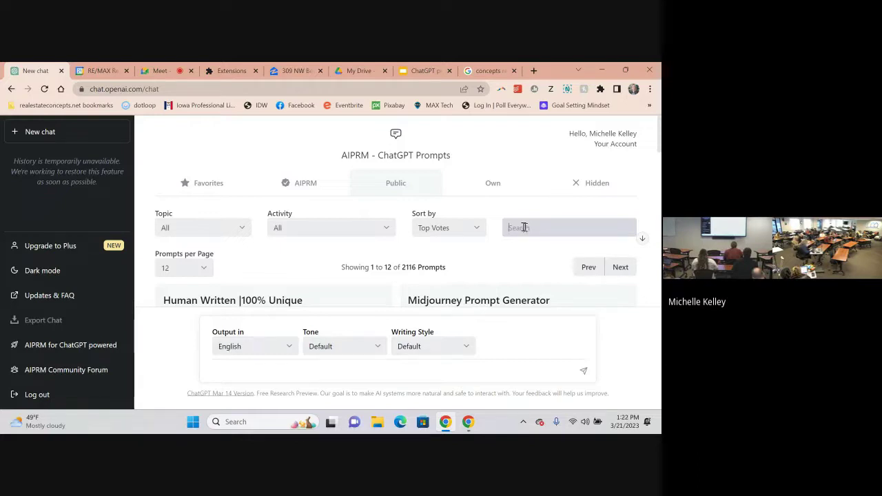
{"action": "type", "text": "google business"}
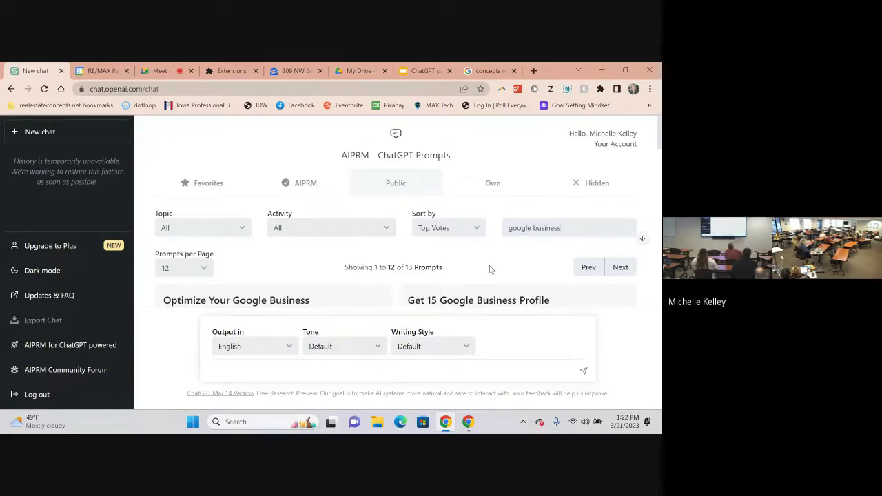
{"action": "scroll", "coordinate": [490, 267], "scroll_direction": "down", "scroll_amount": 4}
{"action": "scroll", "coordinate": [489, 269], "scroll_direction": "down", "scroll_amount": 3}
{"action": "scroll", "coordinate": [490, 266], "scroll_direction": "up", "scroll_amount": 3}
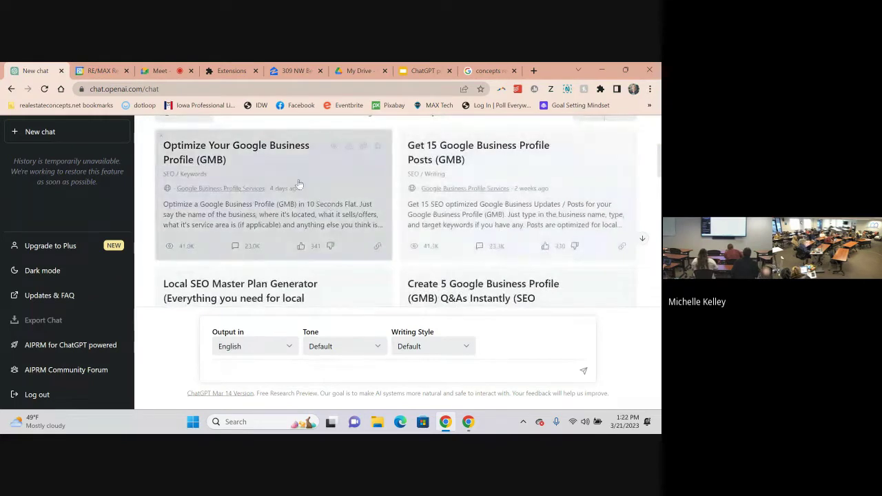
Step: Check the Google Business Profile slide, return to the AIPRM prompt library in ChatGPT, and close the Merchynt page opened from it
{"action": "left_click", "coordinate": [417, 73]}
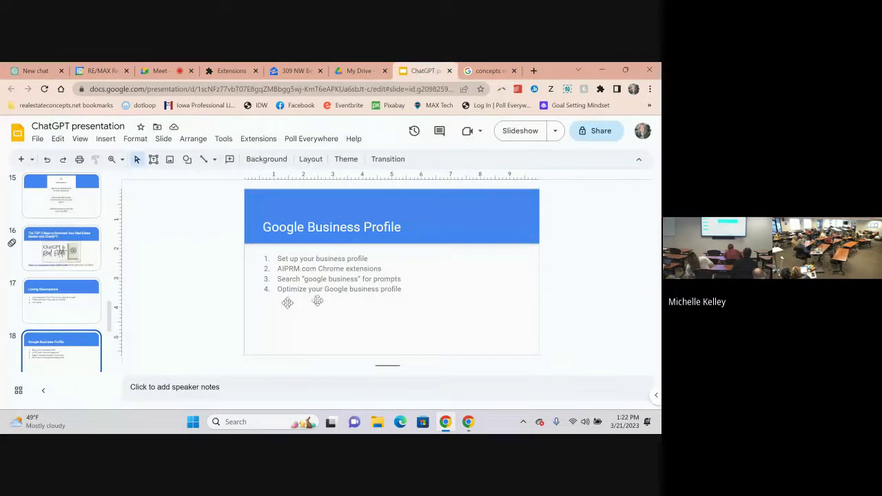
{"action": "left_click", "coordinate": [30, 71]}
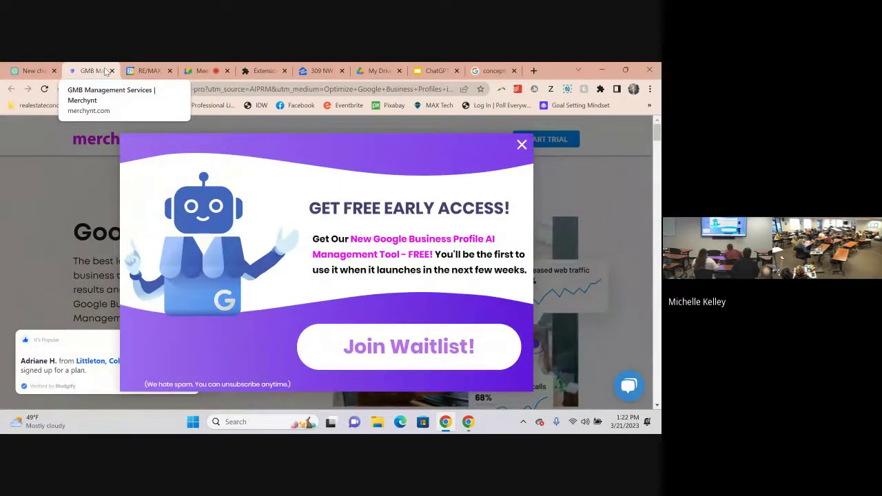
{"action": "left_click", "coordinate": [111, 71]}
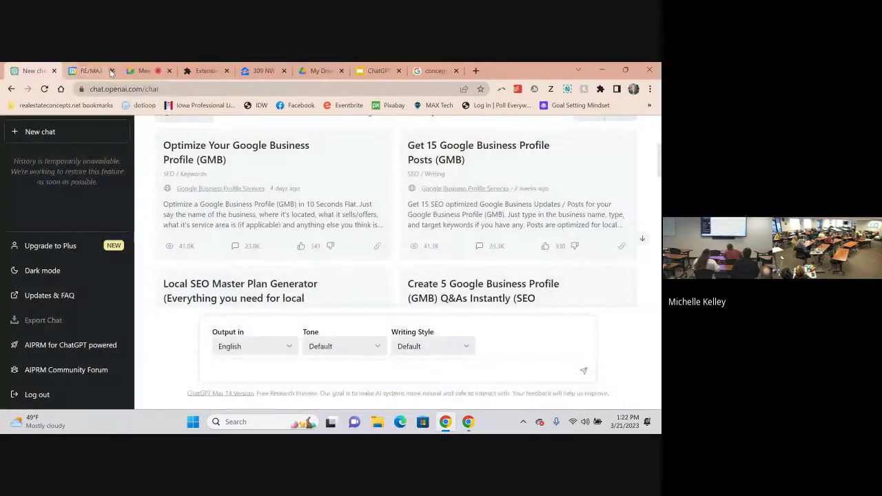
Step: Run the "Optimize Your Google Business Profile (GMB)" prompt with "Concepts Real Estate school real estate education iowa"
{"action": "left_click", "coordinate": [282, 226]}
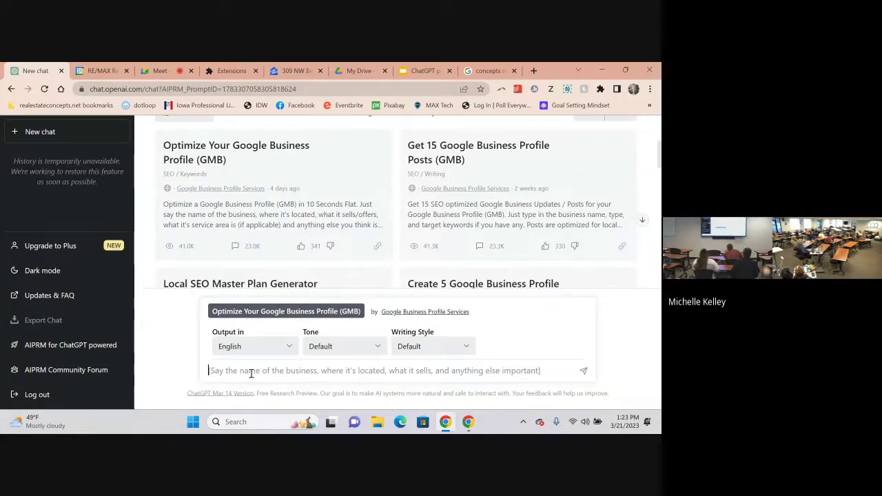
{"action": "type", "text": "Concepts Real Estate school"}
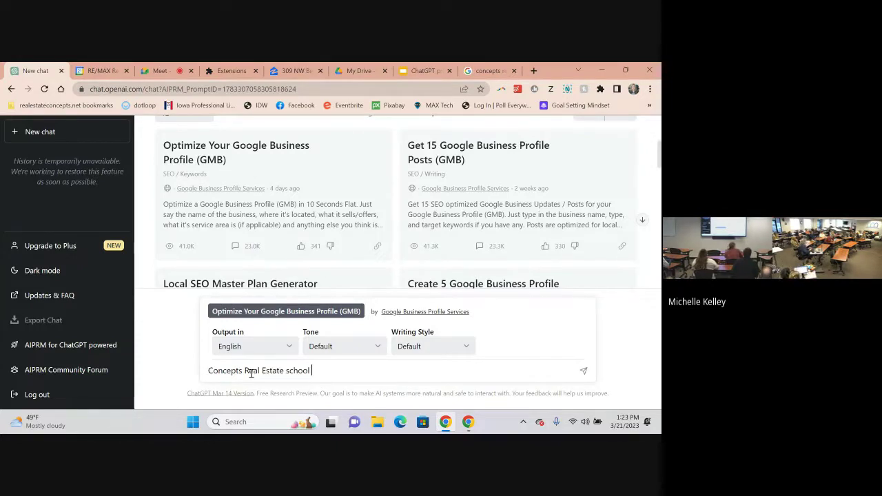
{"action": "type", "text": "real estarte education"}
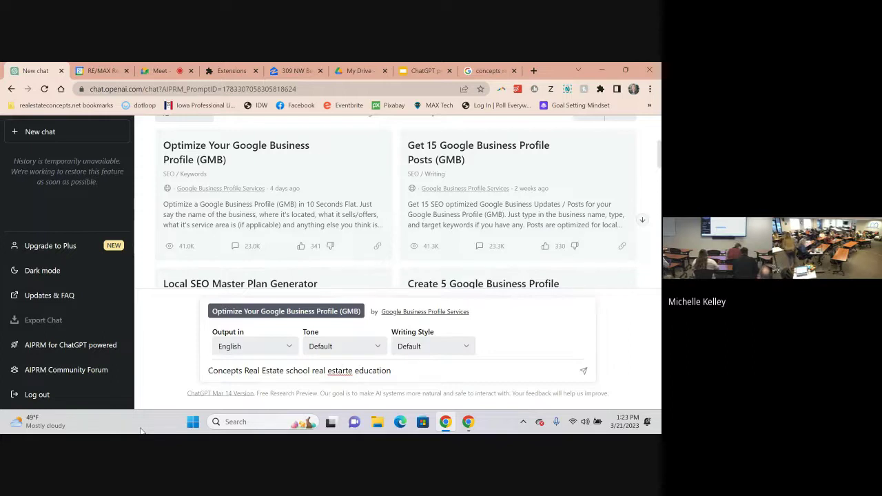
{"action": "key", "text": "Delete"}
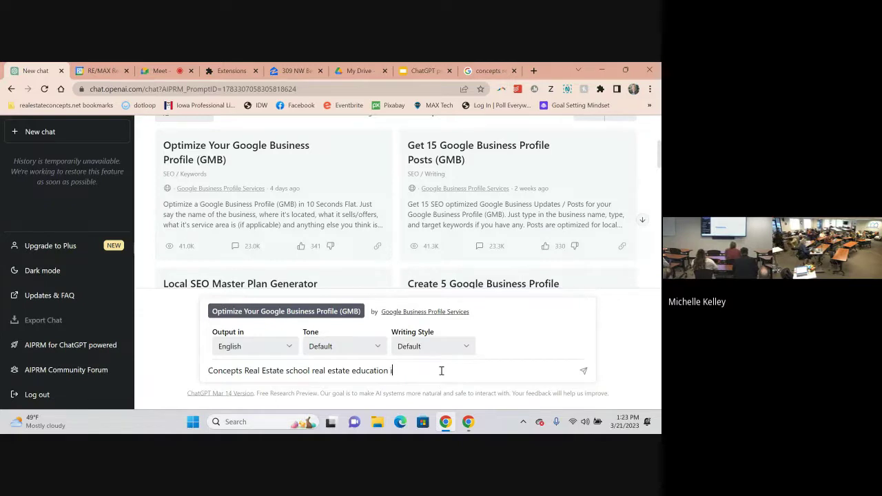
{"action": "key", "text": "Return"}
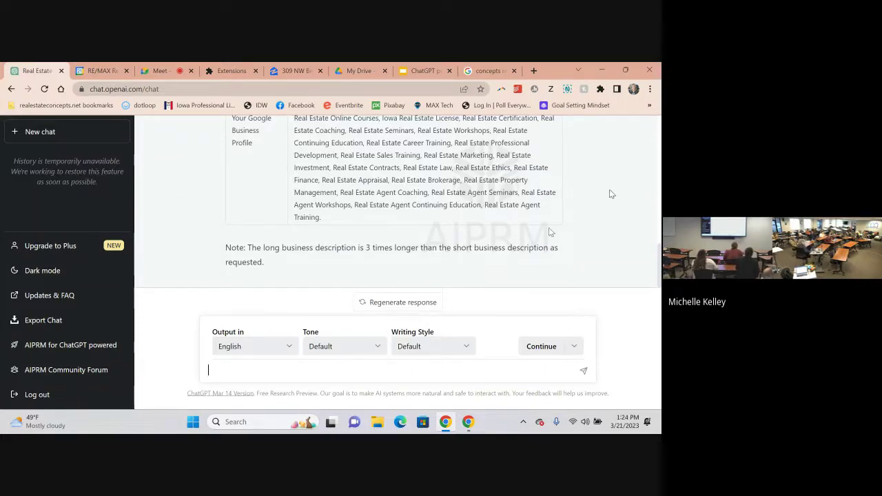
Step: Examine the generated categories, keywords and business descriptions for Concepts Real Estate School, checking them against the steps on the Google Business Profile slide
{"action": "scroll", "coordinate": [546, 233], "scroll_direction": "up", "scroll_amount": 3}
{"action": "scroll", "coordinate": [524, 221], "scroll_direction": "up", "scroll_amount": 3}
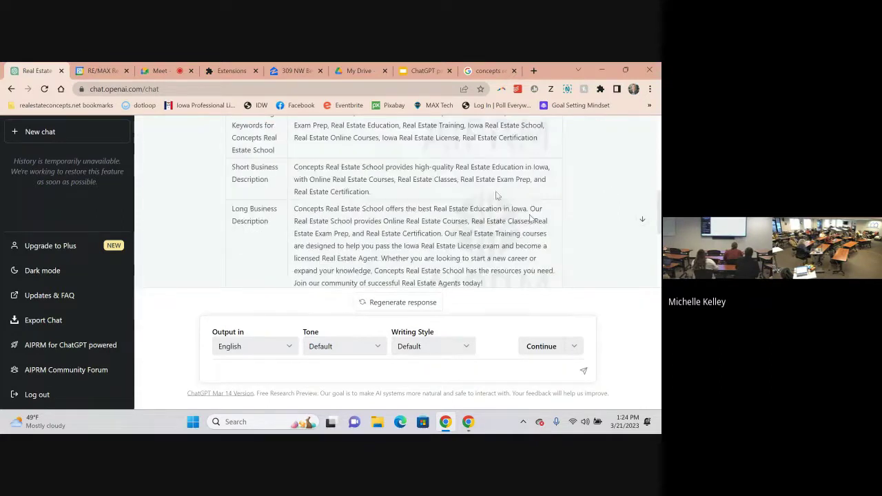
{"action": "scroll", "coordinate": [461, 189], "scroll_direction": "up", "scroll_amount": 2}
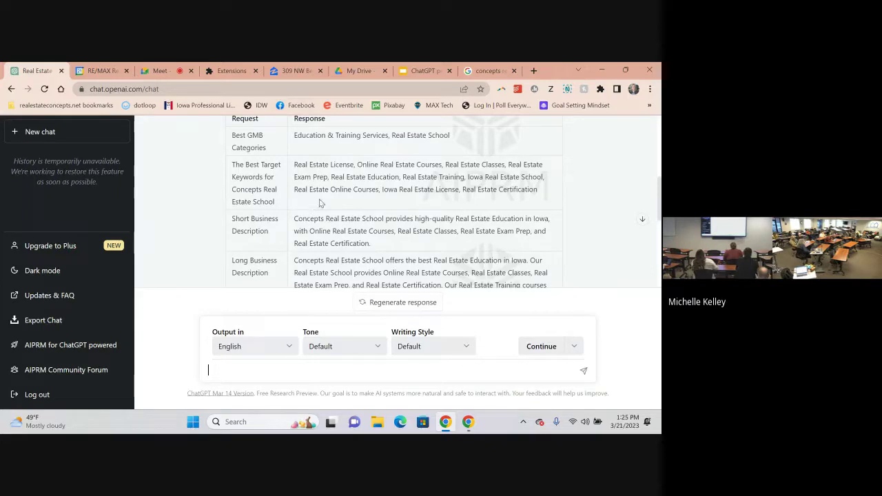
{"action": "scroll", "coordinate": [352, 217], "scroll_direction": "up", "scroll_amount": 5}
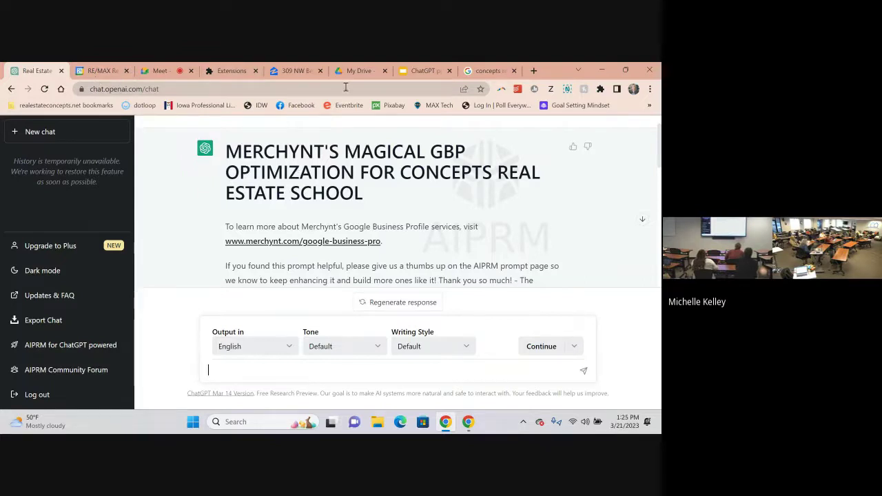
{"action": "left_click", "coordinate": [415, 71]}
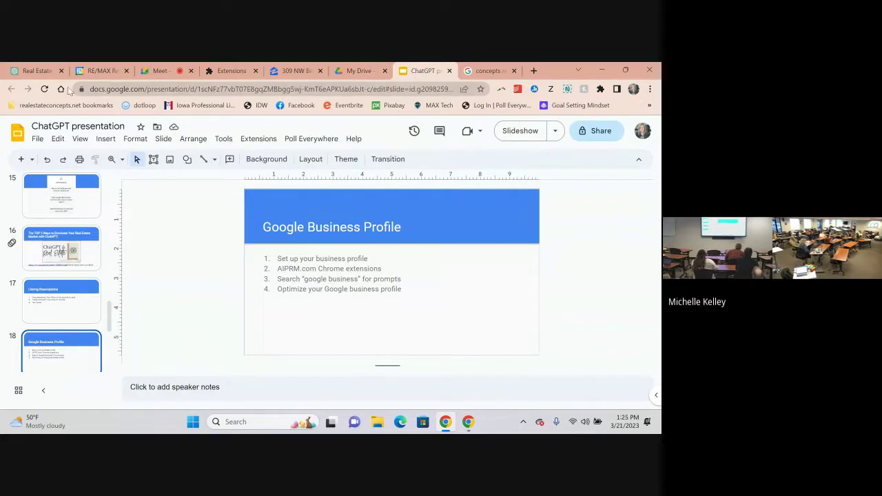
{"action": "left_click", "coordinate": [37, 71]}
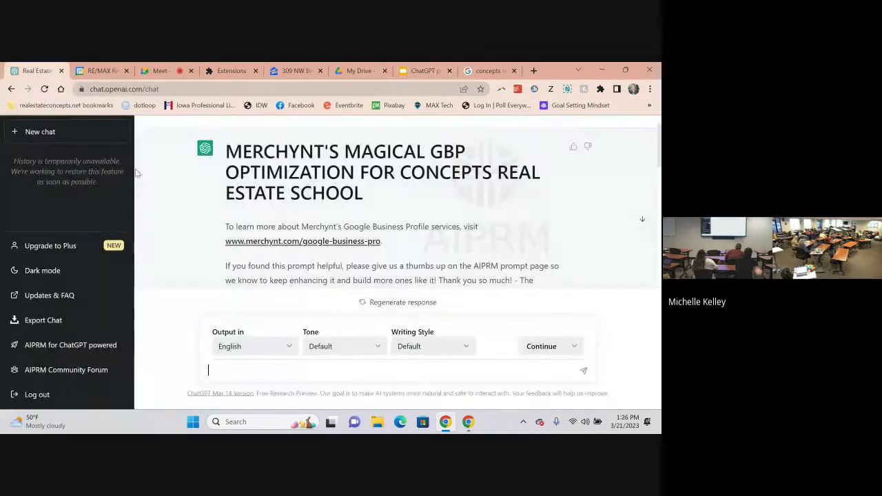
{"action": "scroll", "coordinate": [222, 209], "scroll_direction": "down", "scroll_amount": 4}
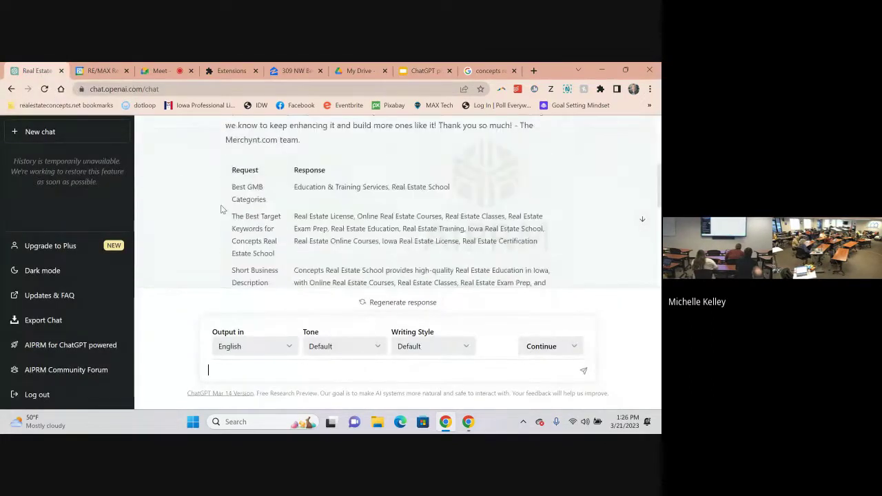
{"action": "scroll", "coordinate": [221, 206], "scroll_direction": "up", "scroll_amount": 5}
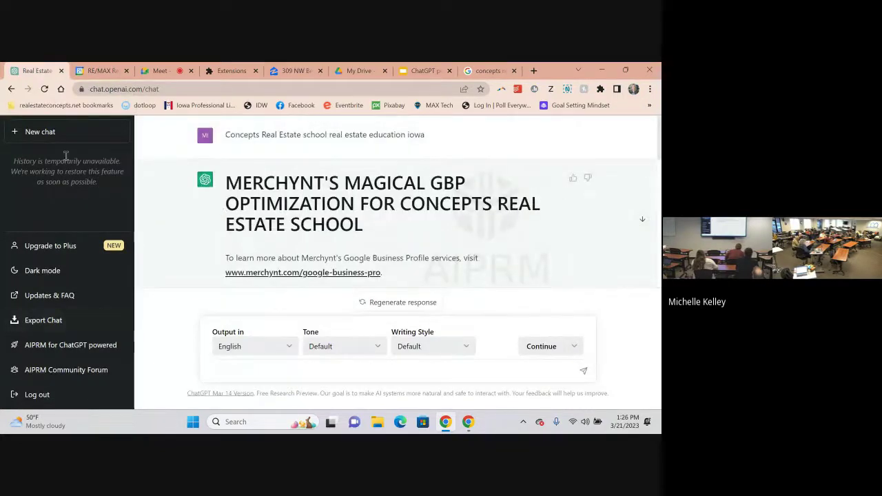
Step: Try to get from the chat back to the AIPRM prompt library, and close the AIPRM website opened along the way
{"action": "left_click", "coordinate": [11, 89]}
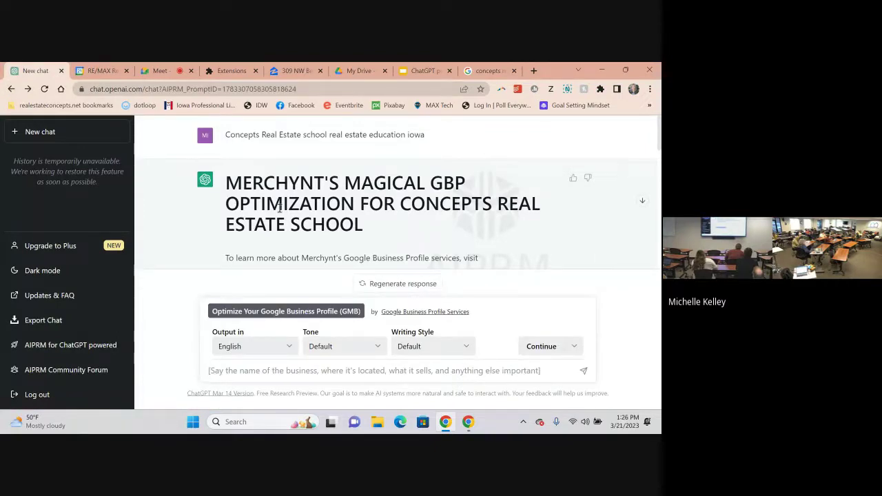
{"action": "left_click", "coordinate": [11, 89]}
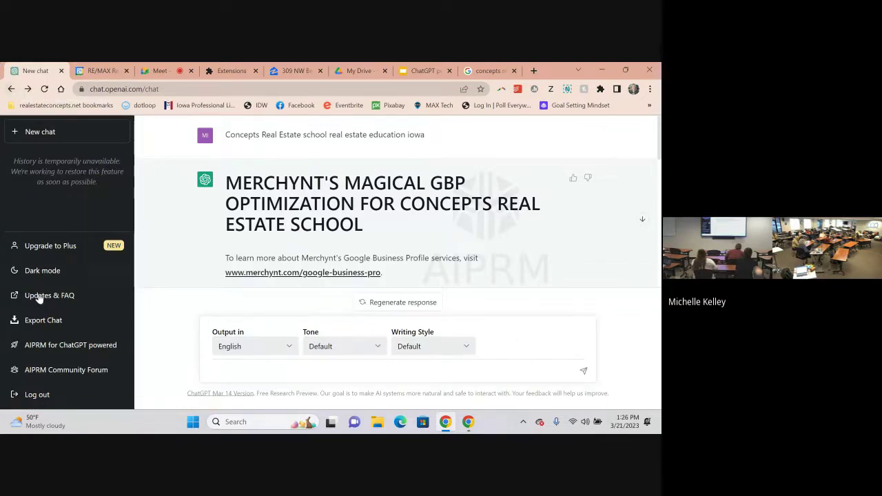
{"action": "left_click", "coordinate": [47, 346]}
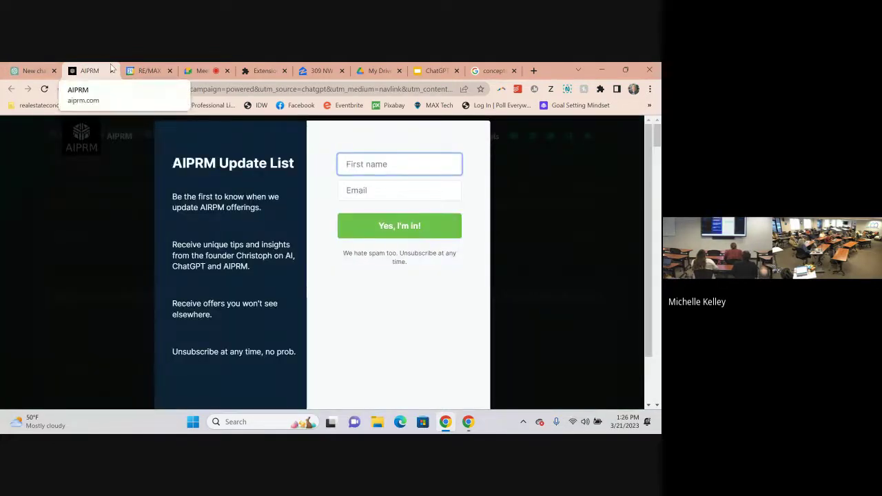
{"action": "left_click", "coordinate": [112, 71]}
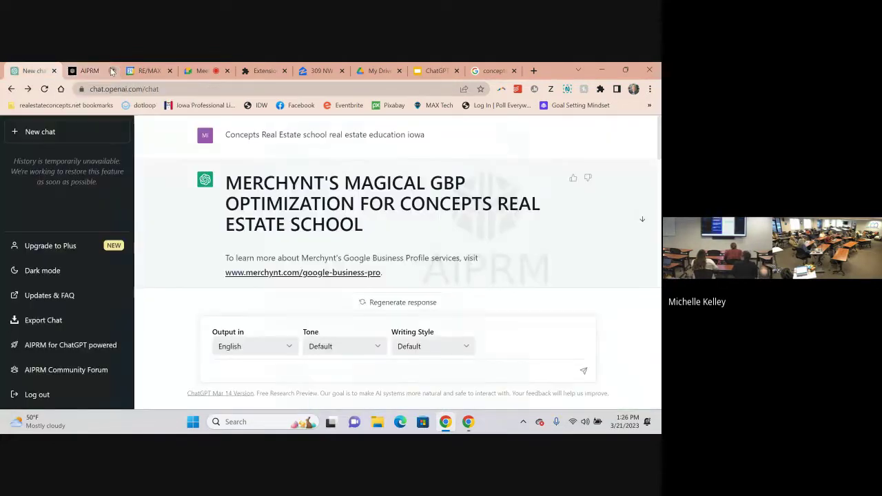
{"action": "left_click", "coordinate": [111, 71]}
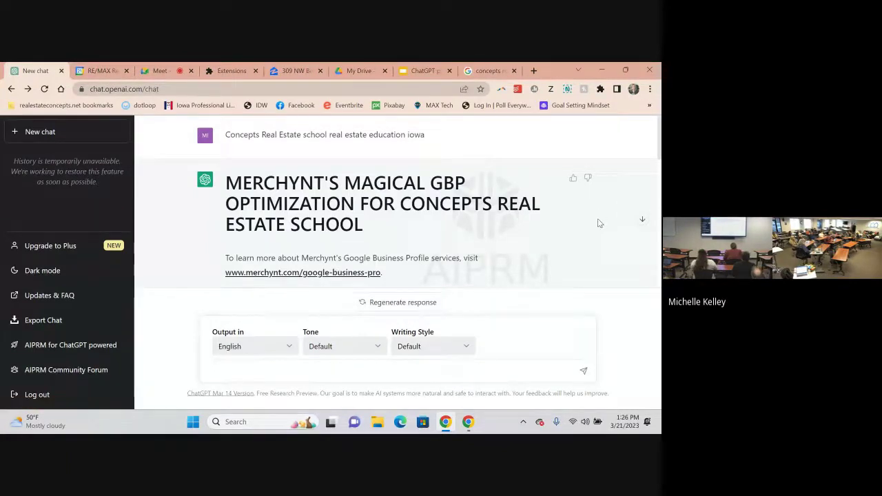
Step: Ask ChatGPT in the same chat to "Write a profile for Concepts Real Estate School"
{"action": "scroll", "coordinate": [598, 219], "scroll_direction": "down", "scroll_amount": 10}
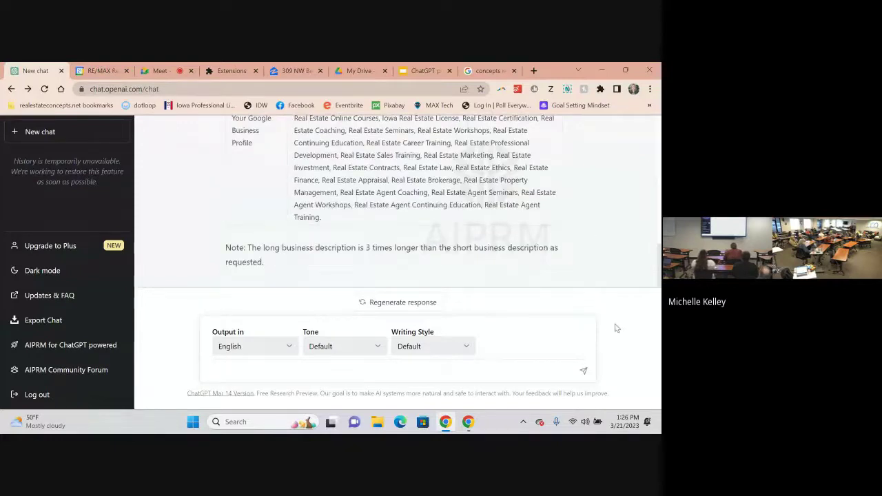
{"action": "left_click", "coordinate": [266, 370]}
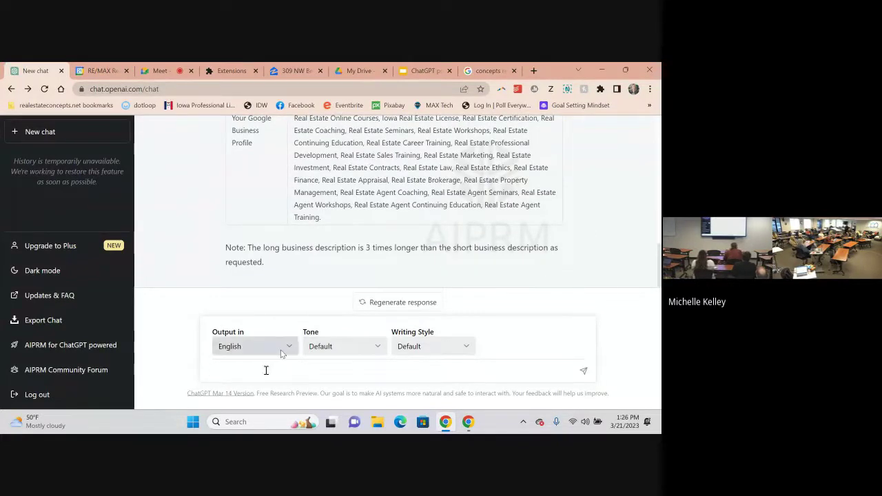
{"action": "type", "text": "Write a profile for Concepts "}
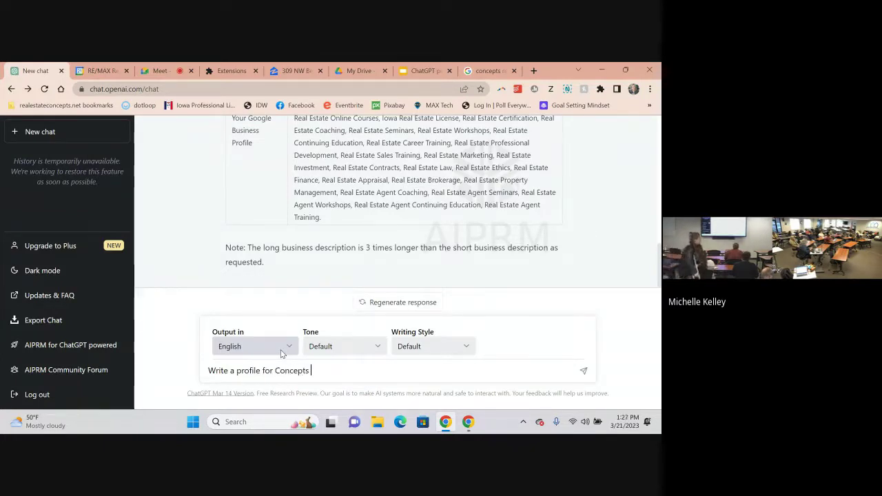
{"action": "type", "text": "Real Esta"}
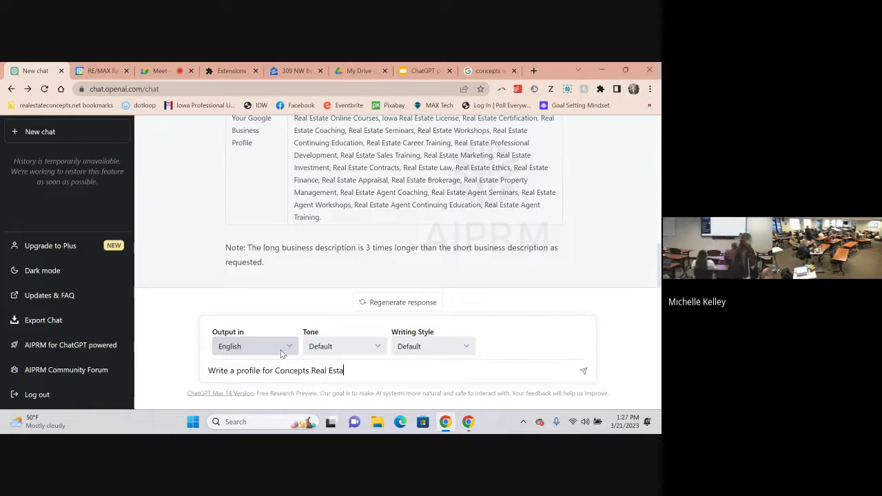
{"action": "type", "text": "te School"}
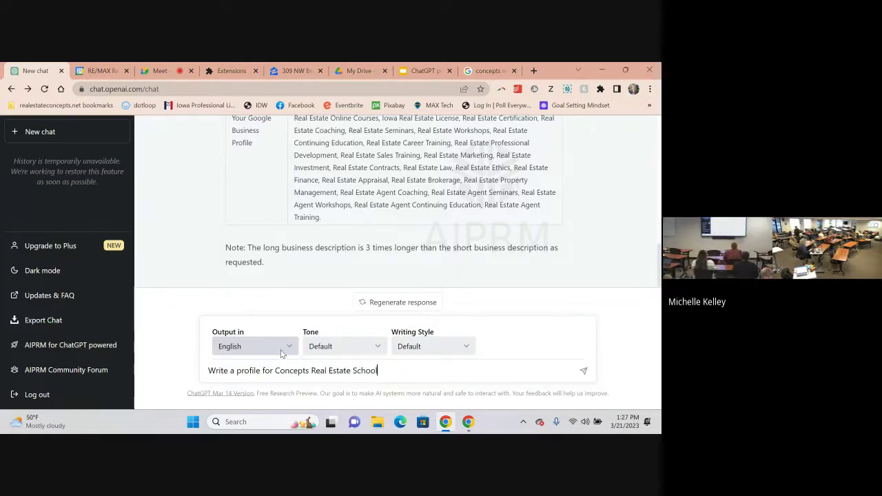
{"action": "key", "text": "Return"}
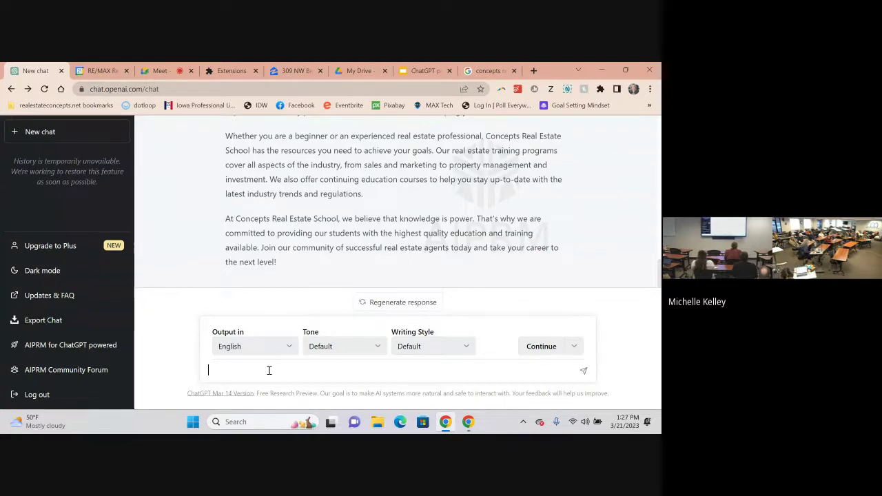
Step: Ask ChatGPT to revise the school's profile with the follow-up "Add in Illinois for education"
{"action": "type", "text": "Ad"}
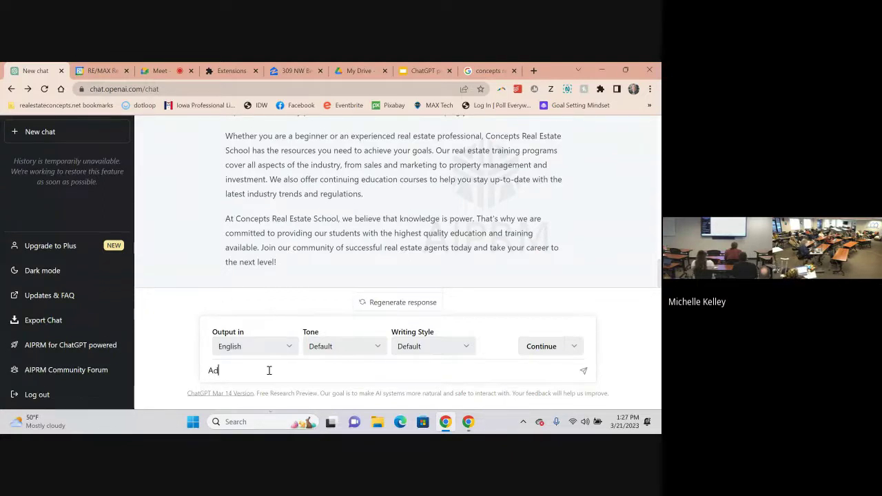
{"action": "type", "text": "d in"}
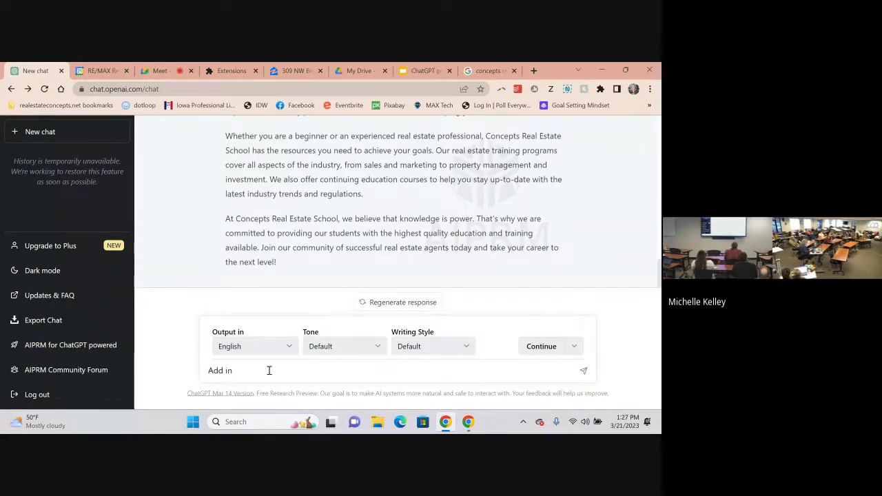
{"action": "type", "text": " lllin"}
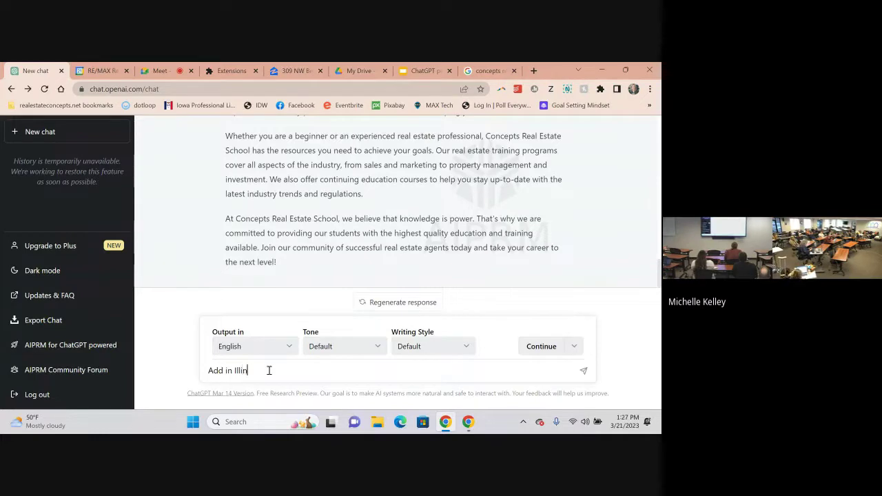
{"action": "type", "text": "ois for education"}
{"action": "key", "text": "Return"}
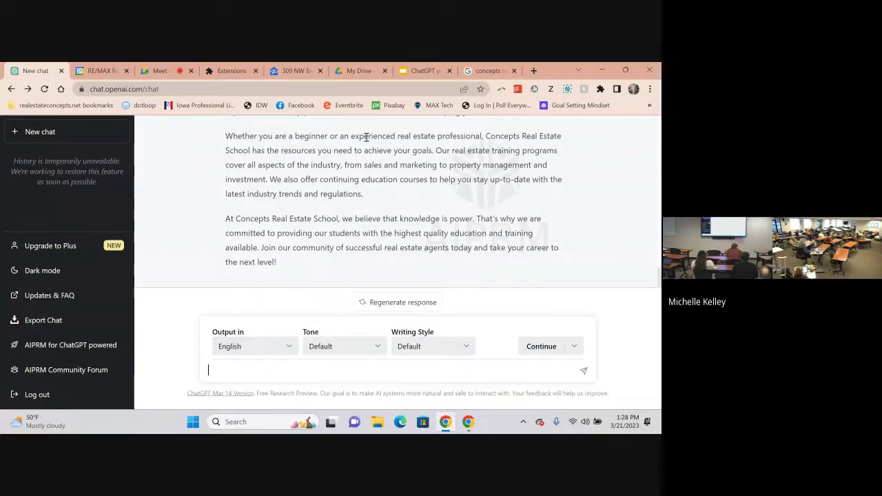
Step: Switch to the Google Slides presentation and show the Blog and Content Ideas slide
{"action": "left_click", "coordinate": [417, 68]}
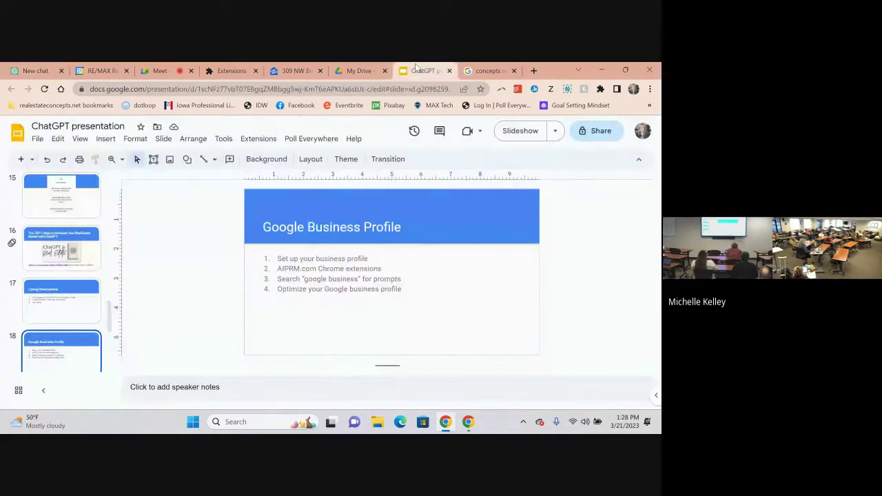
{"action": "scroll", "coordinate": [62, 321], "scroll_direction": "down", "scroll_amount": 3}
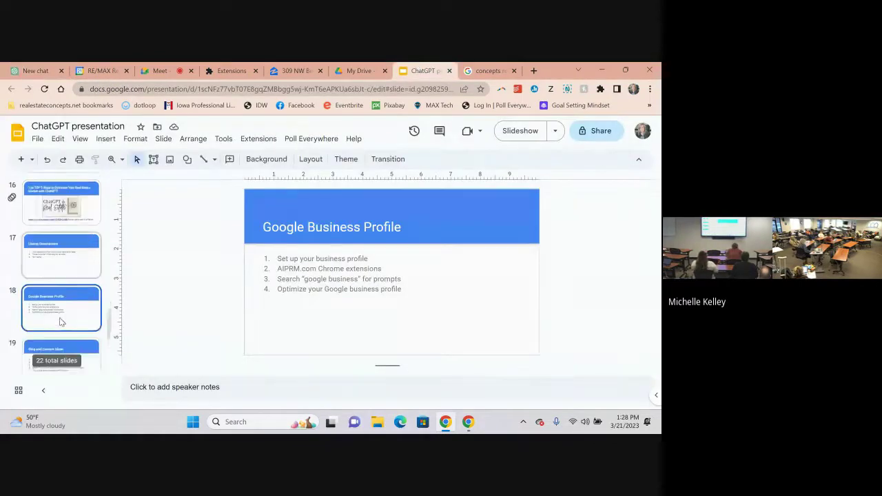
{"action": "left_click", "coordinate": [59, 294]}
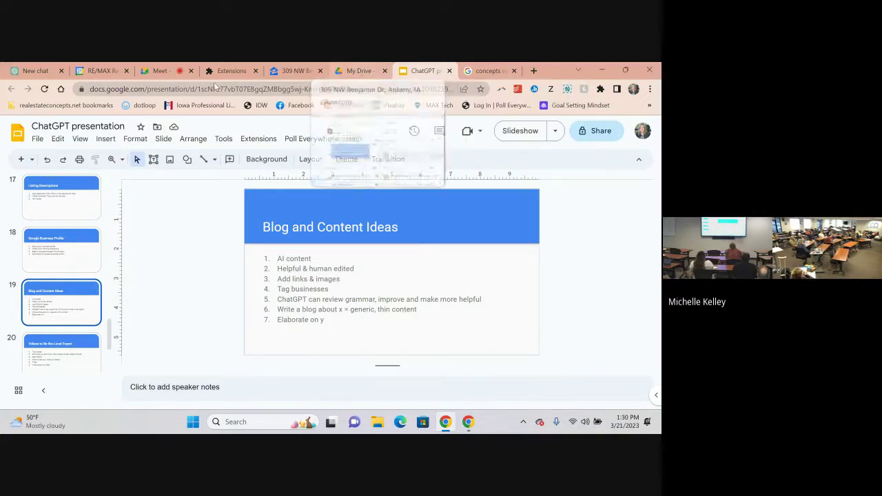
Step: Return to ChatGPT, start a new chat, and look through the Google Business prompts in the AIPRM library
{"action": "left_click", "coordinate": [32, 72]}
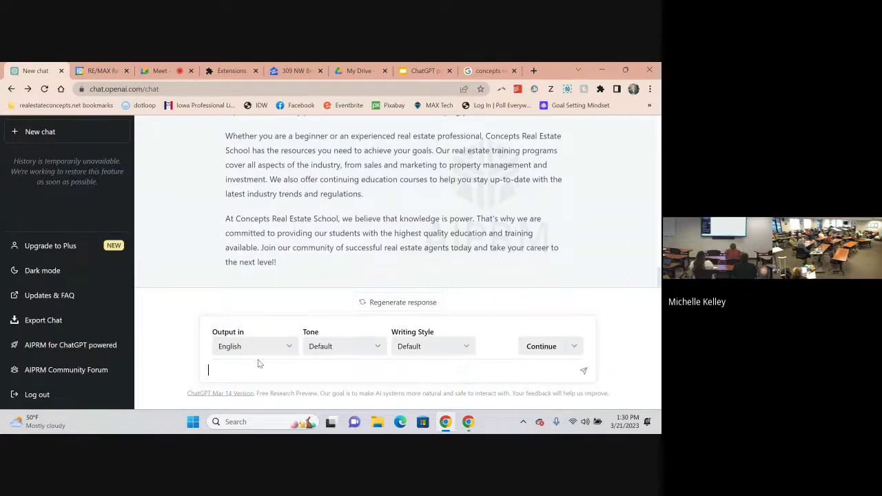
{"action": "left_click", "coordinate": [50, 135]}
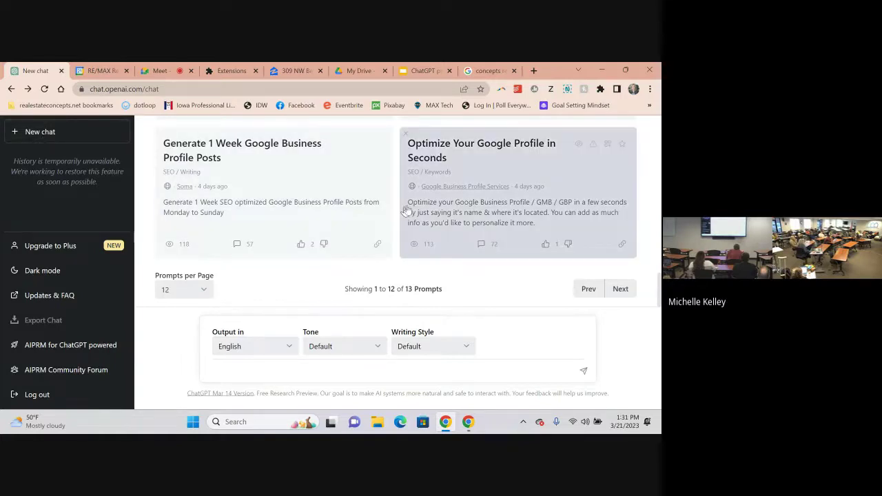
Step: Review the Google Business prompts in the AIPRM library again, from the end of the list back to the first entries
{"action": "scroll", "coordinate": [441, 226], "scroll_direction": "up", "scroll_amount": 1}
{"action": "scroll", "coordinate": [441, 226], "scroll_direction": "up", "scroll_amount": 4}
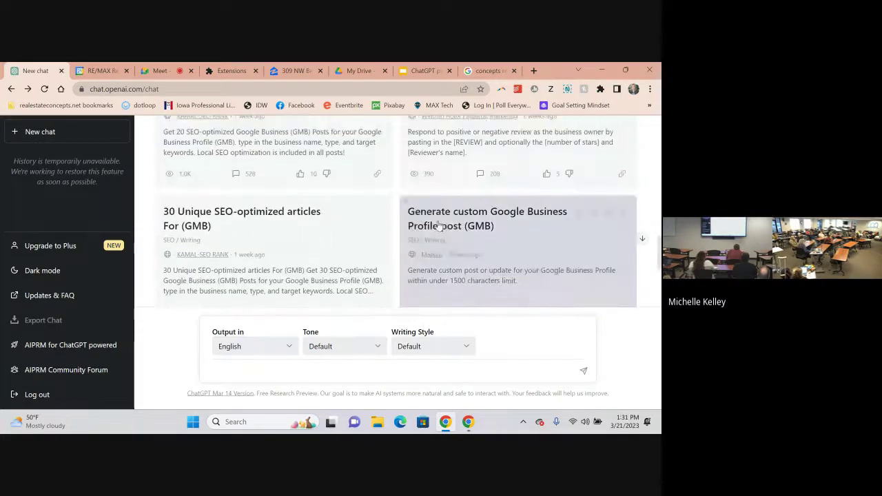
{"action": "scroll", "coordinate": [445, 228], "scroll_direction": "up", "scroll_amount": 3}
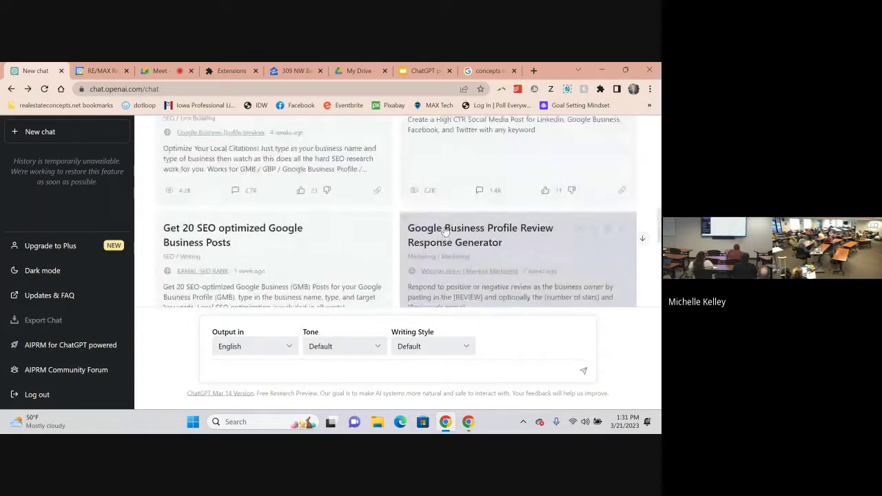
{"action": "scroll", "coordinate": [444, 231], "scroll_direction": "up", "scroll_amount": 2}
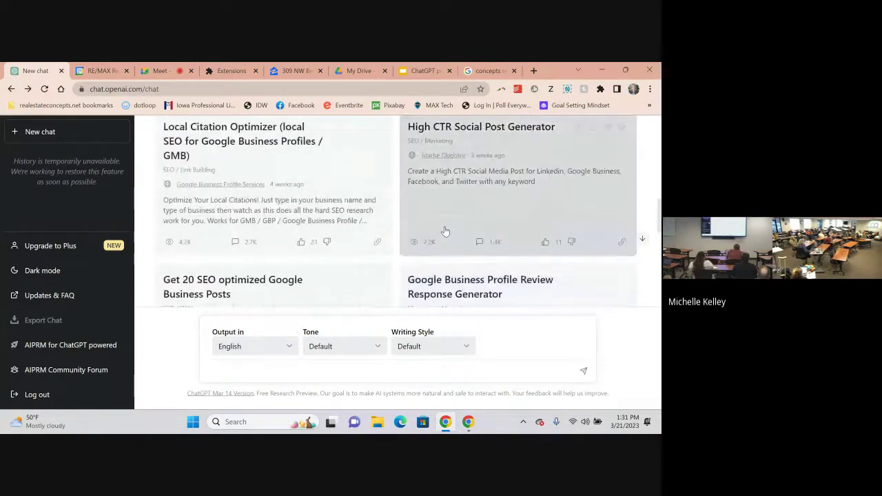
{"action": "scroll", "coordinate": [445, 231], "scroll_direction": "up", "scroll_amount": 5}
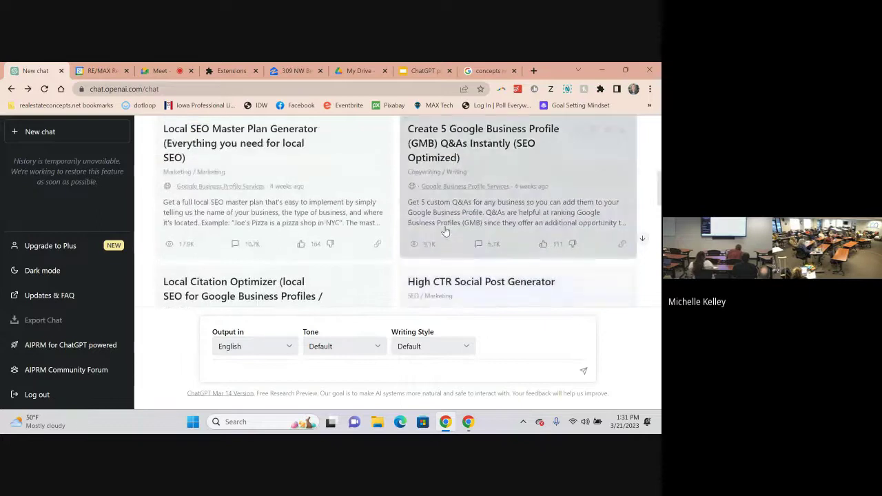
{"action": "scroll", "coordinate": [444, 231], "scroll_direction": "up", "scroll_amount": 2}
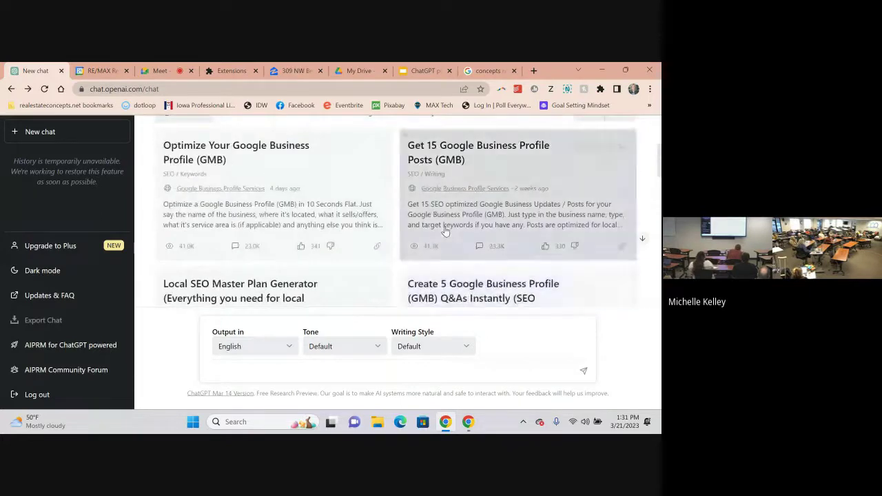
{"action": "scroll", "coordinate": [453, 223], "scroll_direction": "up", "scroll_amount": 4}
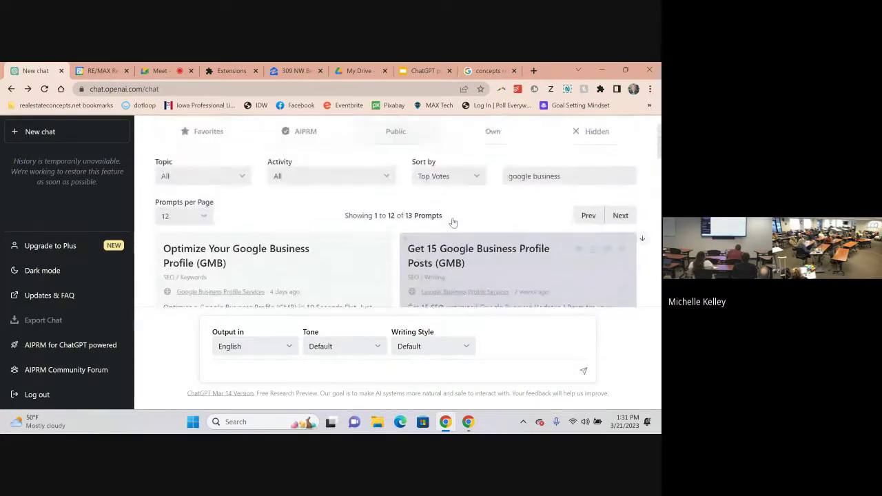
{"action": "scroll", "coordinate": [452, 223], "scroll_direction": "down", "scroll_amount": 6}
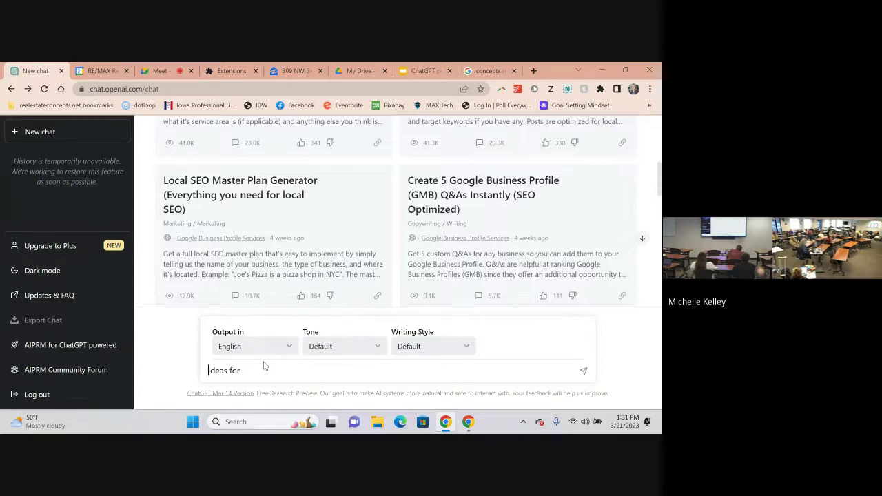
Step: Ask ChatGPT for "10 Ideas for real estate agents" and stop the response while it is generating
{"action": "type", "text": "10"}
{"action": "type", "text": "ate agent"}
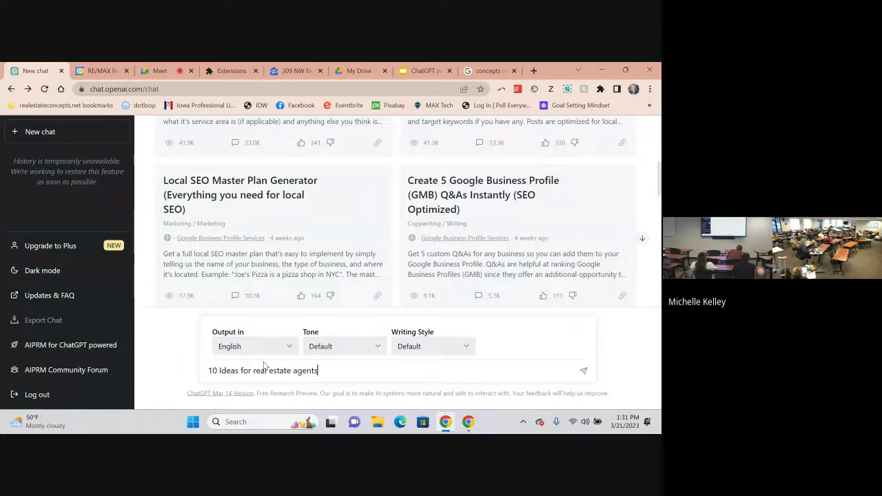
{"action": "type", "text": "s"}
{"action": "key", "text": "Return"}
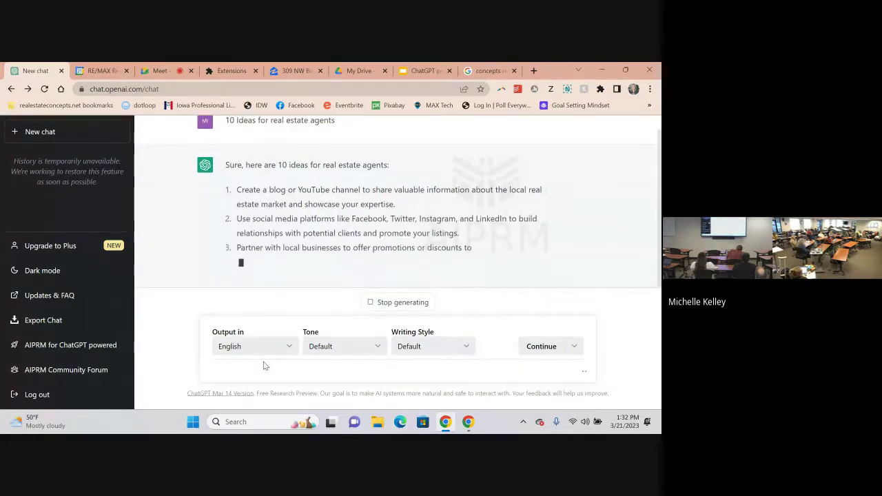
{"action": "left_click", "coordinate": [376, 303]}
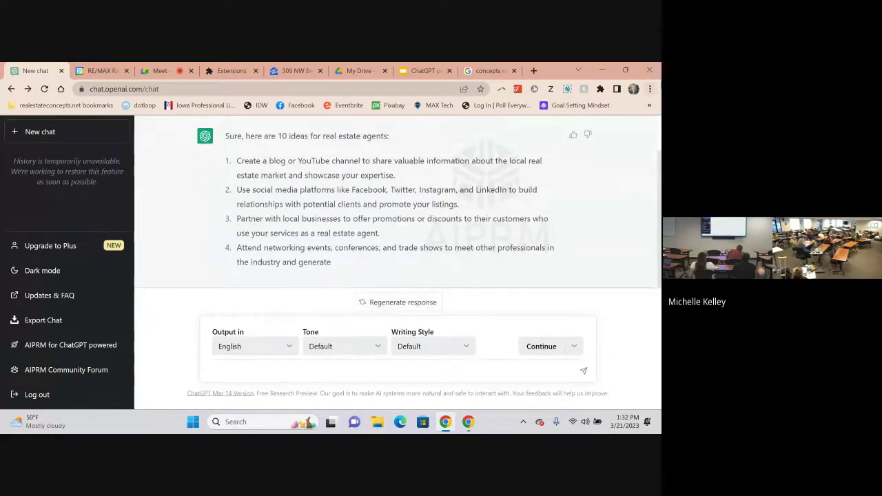
Step: Edit the submitted prompt by adding the word "blog" to request blog ideas for real estate agents, and resubmit it
{"action": "scroll", "coordinate": [550, 206], "scroll_direction": "up", "scroll_amount": 1}
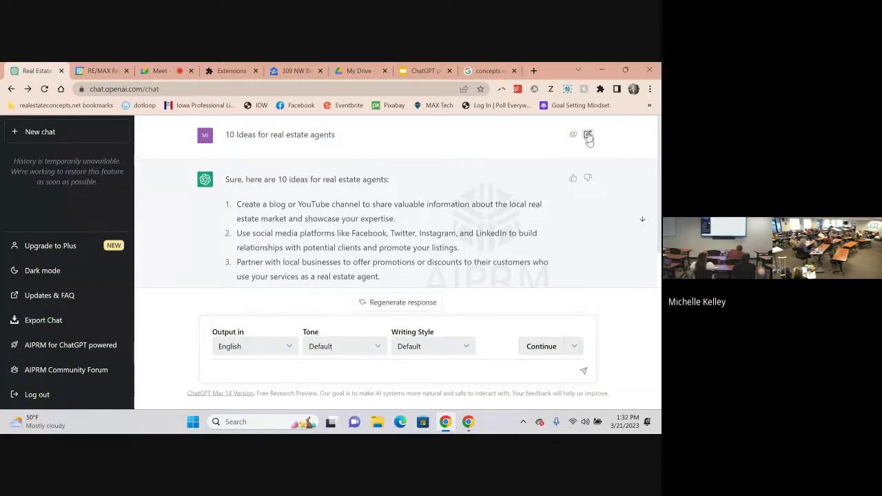
{"action": "left_click", "coordinate": [588, 136]}
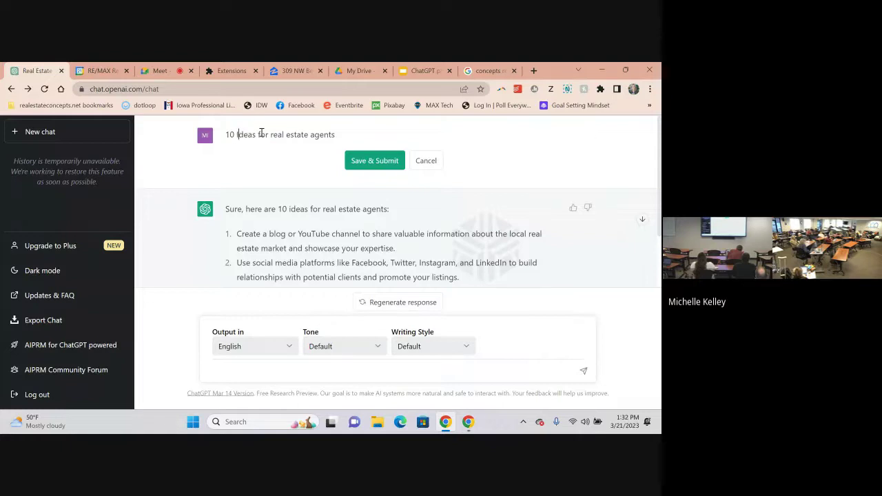
{"action": "type", "text": "blog"}
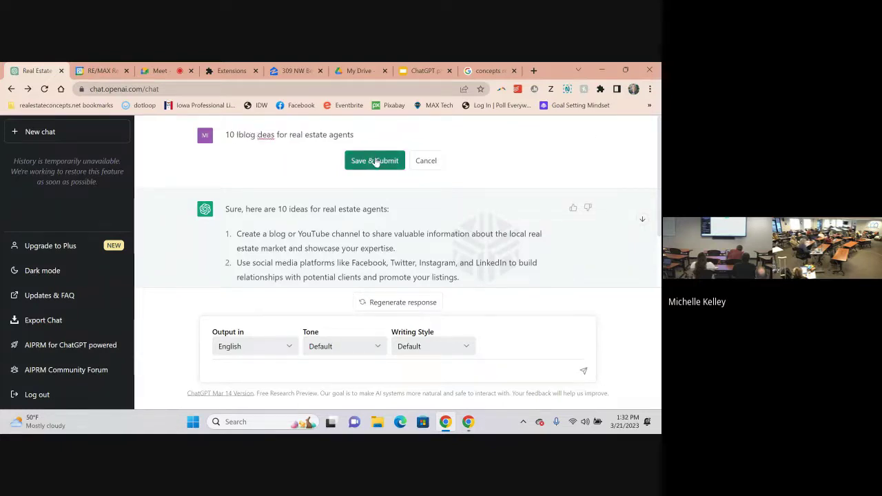
{"action": "left_click", "coordinate": [375, 161]}
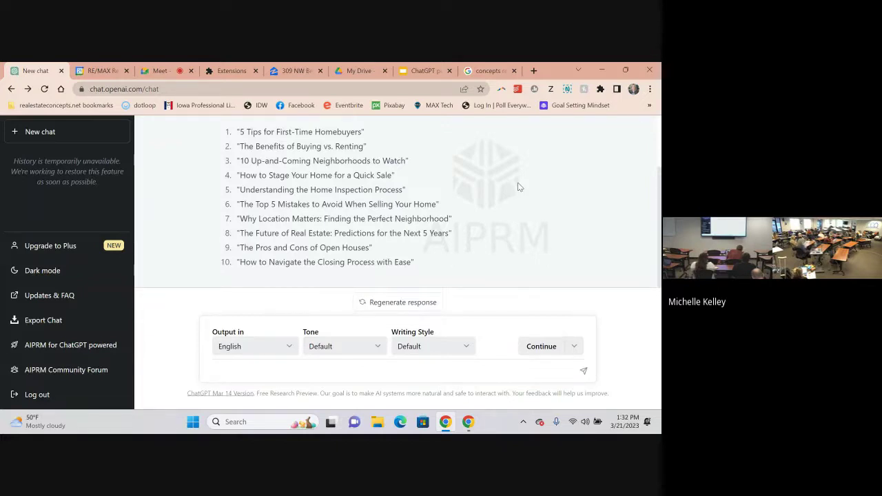
Step: Ask the follow-up question "Which title is most likely to go viral" in the same chat
{"action": "left_click", "coordinate": [307, 368]}
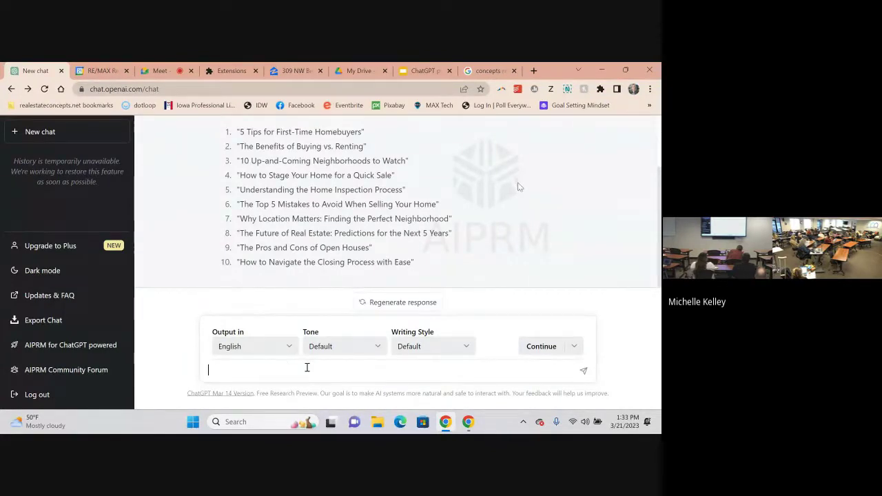
{"action": "type", "text": "Which titles"}
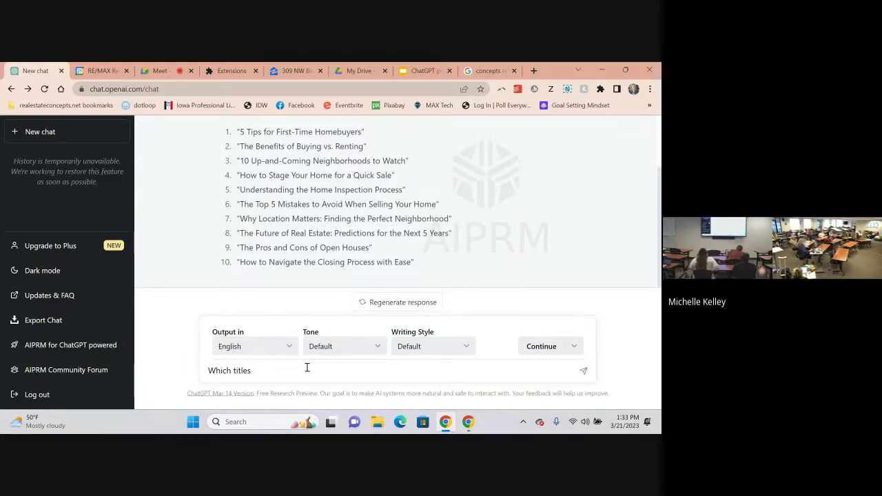
{"action": "key", "text": "BackSpace"}
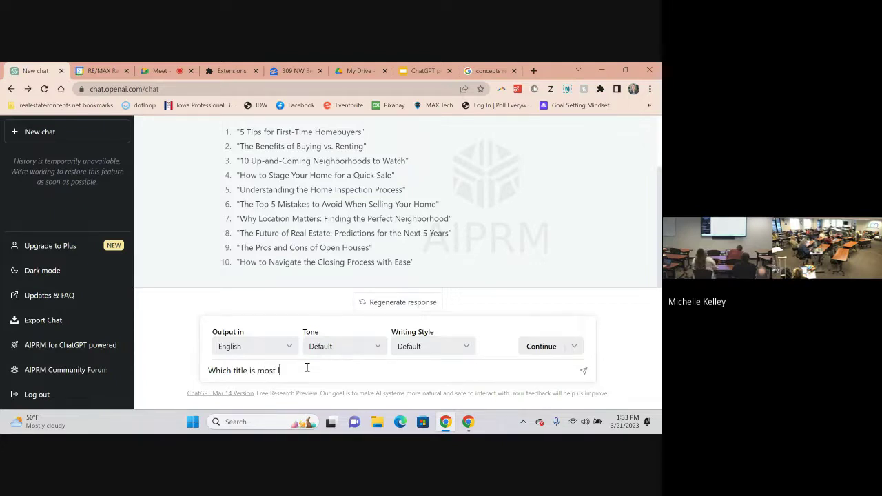
{"action": "type", "text": "is most likely to go viral"}
{"action": "key", "text": "Return"}
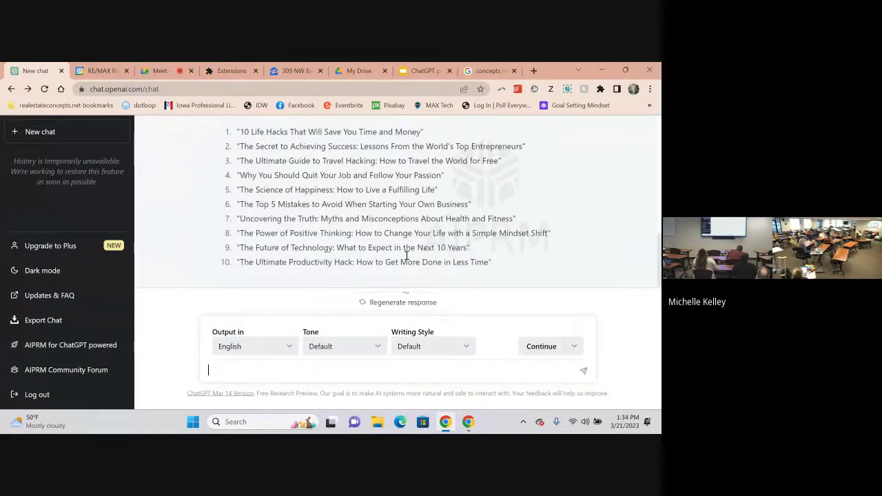
Step: Edit the follow-up question to "Which of the above titles is most likely to go viral" and resubmit it
{"action": "scroll", "coordinate": [408, 254], "scroll_direction": "up", "scroll_amount": 4}
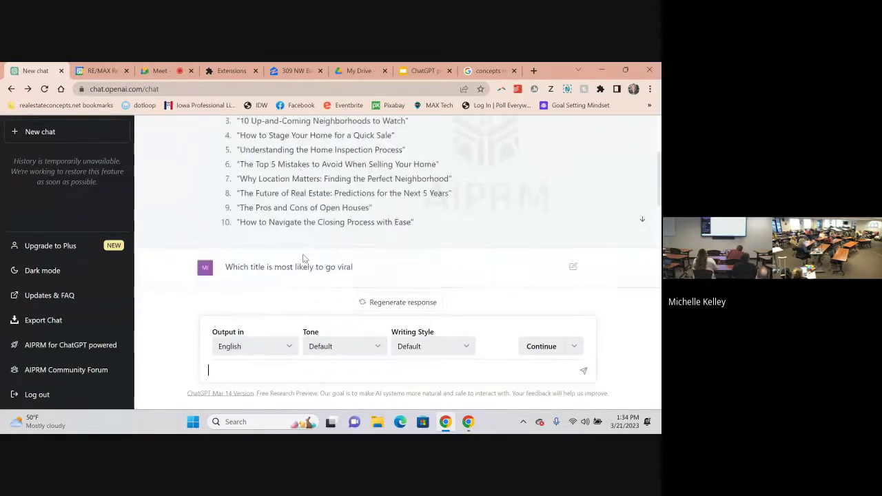
{"action": "left_click", "coordinate": [573, 266]}
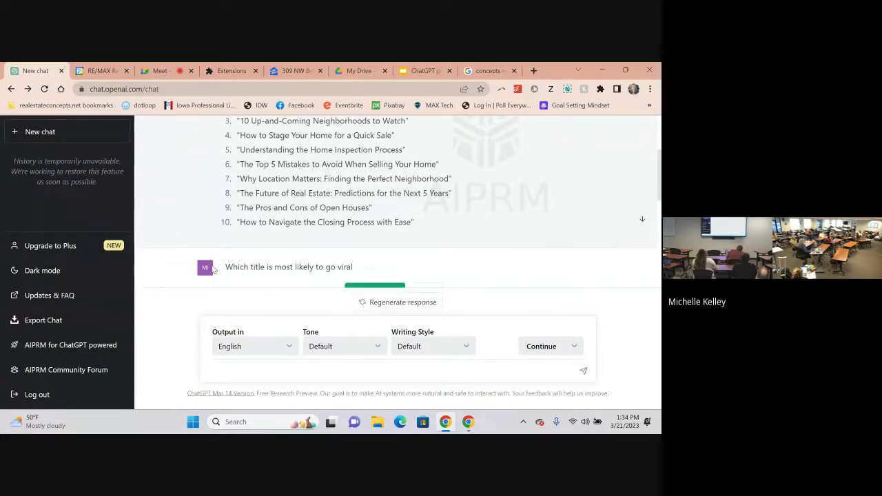
{"action": "left_click", "coordinate": [250, 267]}
{"action": "type", "text": "o"}
{"action": "type", "text": "f the abo"}
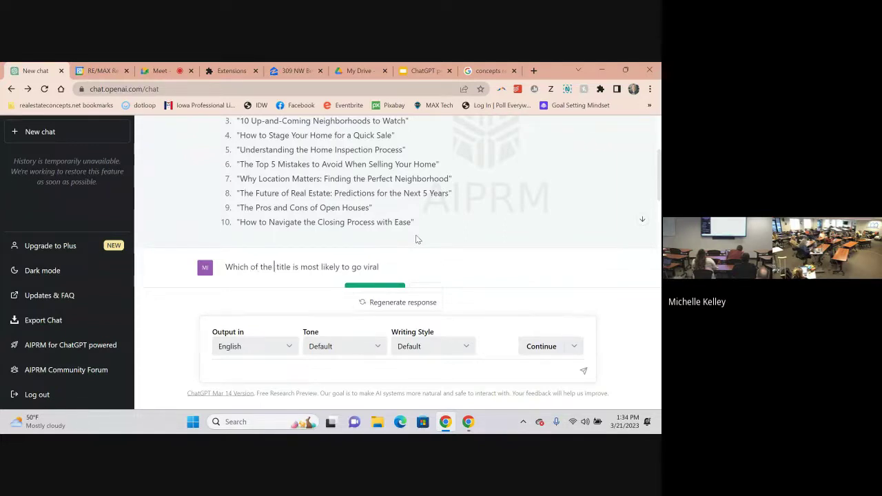
{"action": "type", "text": "ve"}
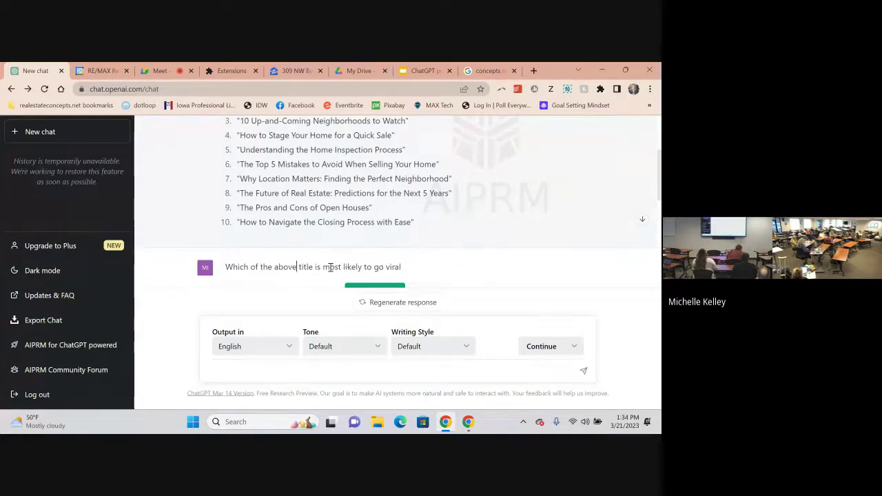
{"action": "left_click", "coordinate": [313, 267]}
{"action": "type", "text": "s"}
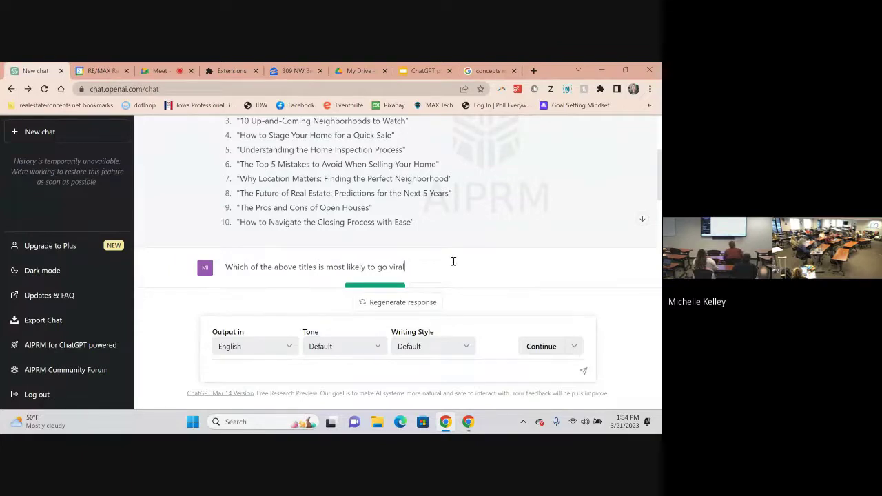
{"action": "scroll", "coordinate": [453, 260], "scroll_direction": "down", "scroll_amount": 1}
{"action": "left_click", "coordinate": [359, 242]}
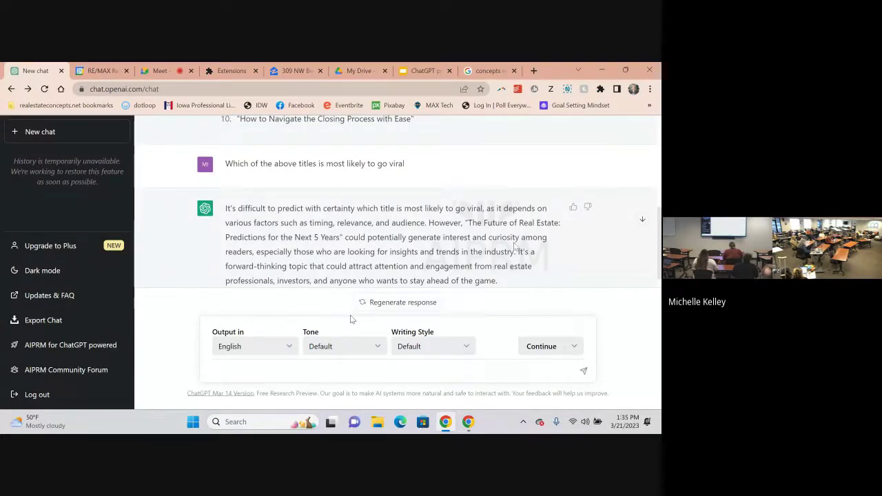
Step: Copy the third blog title and send the prompt "Expand on #3 "10 Up-and-Coming Neighborhoods to Watch""
{"action": "scroll", "coordinate": [482, 234], "scroll_direction": "up", "scroll_amount": 2}
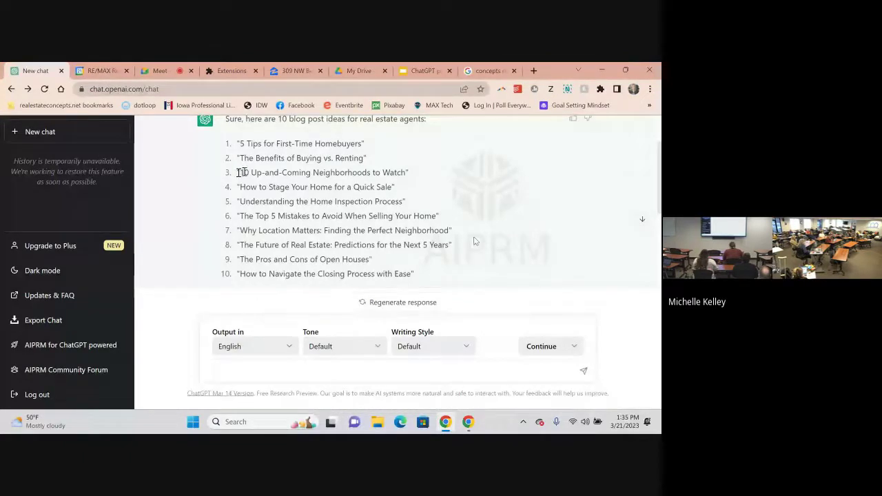
{"action": "left_click_drag", "start_coordinate": [238, 172], "coordinate": [412, 172]}
{"action": "key", "text": "ctrl+c"}
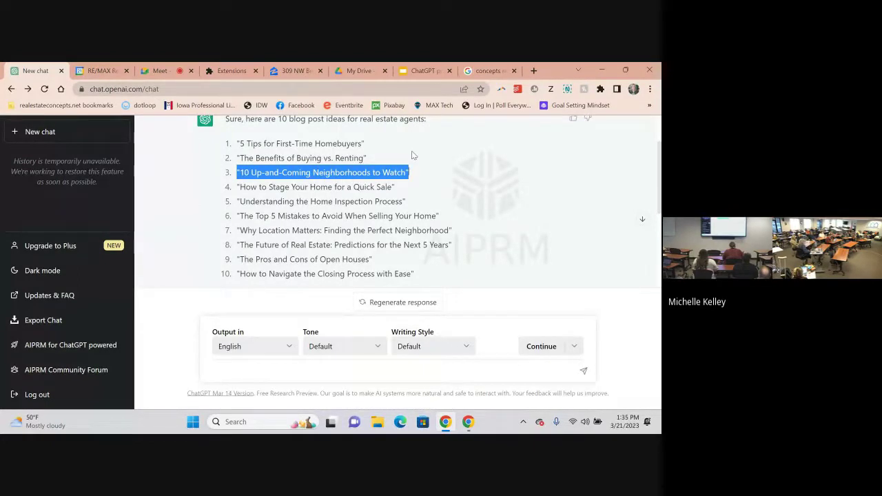
{"action": "left_click", "coordinate": [314, 371]}
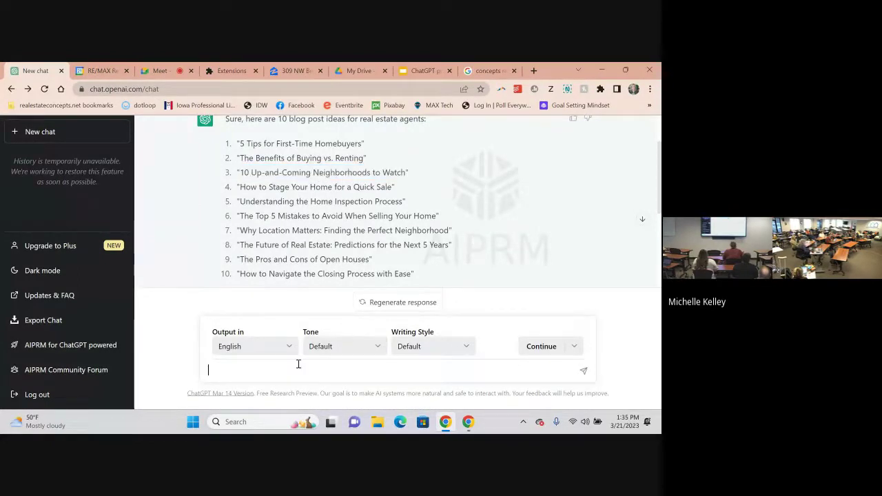
{"action": "type", "text": "Expand on #3"}
{"action": "key", "text": "ctrl+v"}
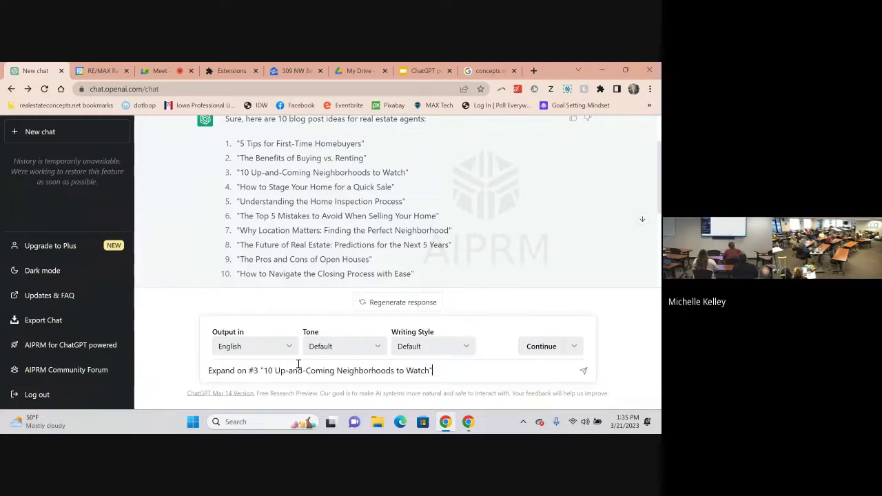
{"action": "key", "text": "Return"}
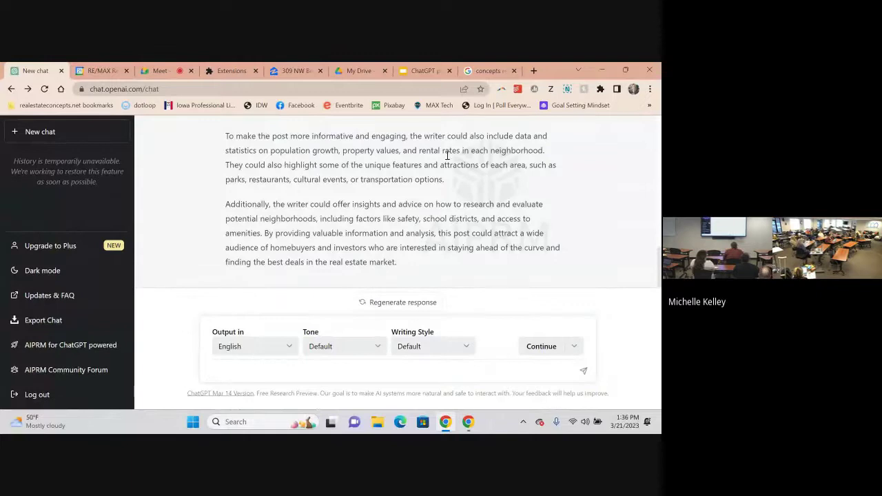
Step: Ask ChatGPT to localize the expanded blog idea with "Edit for Des Moines area" and view the revised response
{"action": "scroll", "coordinate": [452, 200], "scroll_direction": "up", "scroll_amount": 1}
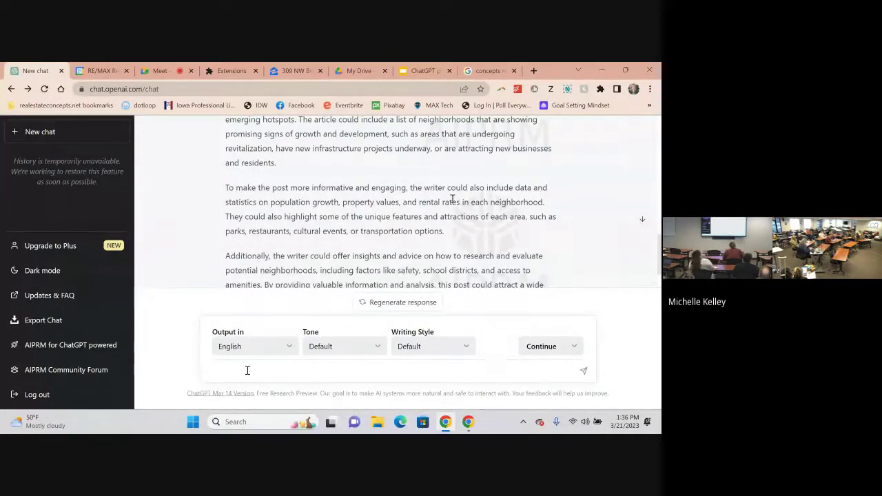
{"action": "type", "text": "Edit for Des M"}
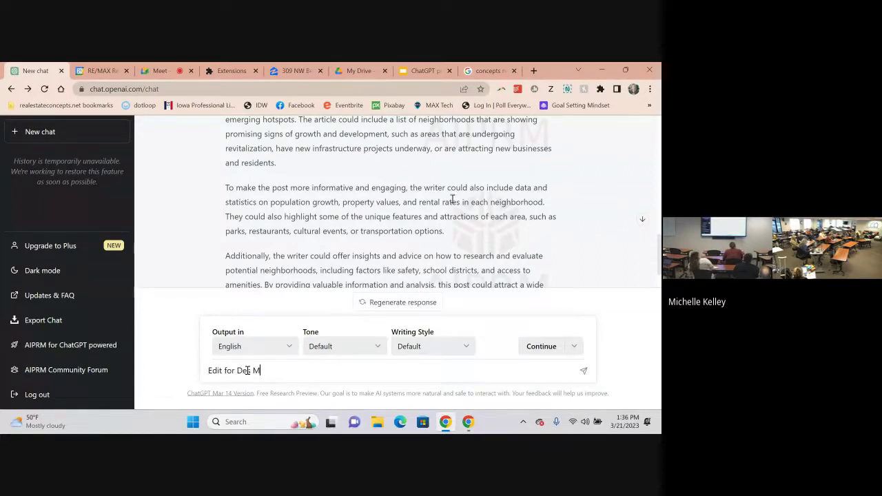
{"action": "type", "text": "oines area"}
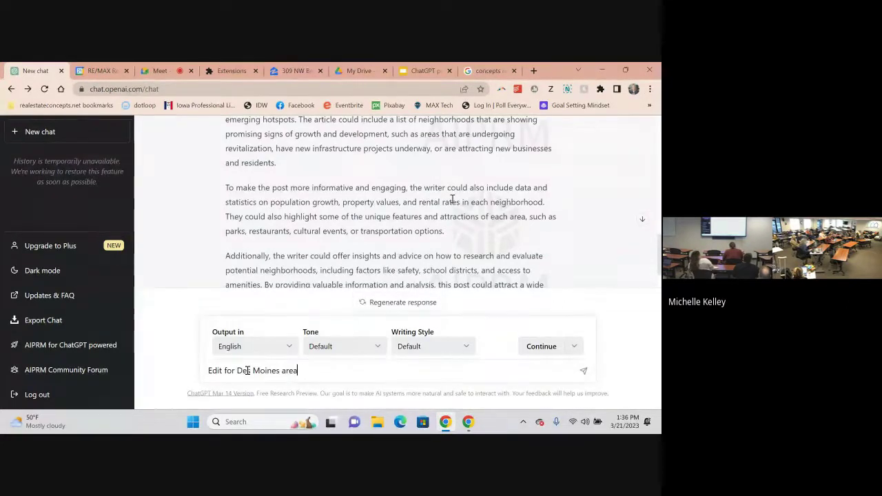
{"action": "key", "text": "Return"}
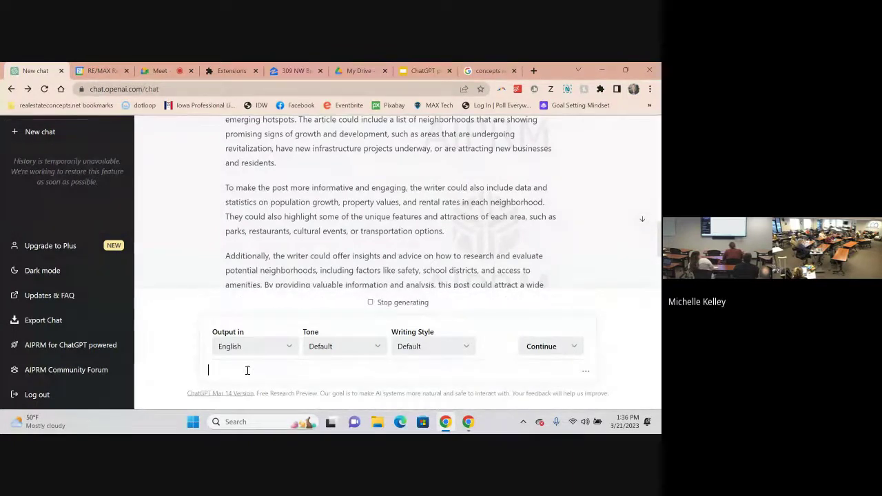
{"action": "scroll", "coordinate": [484, 220], "scroll_direction": "down", "scroll_amount": 5}
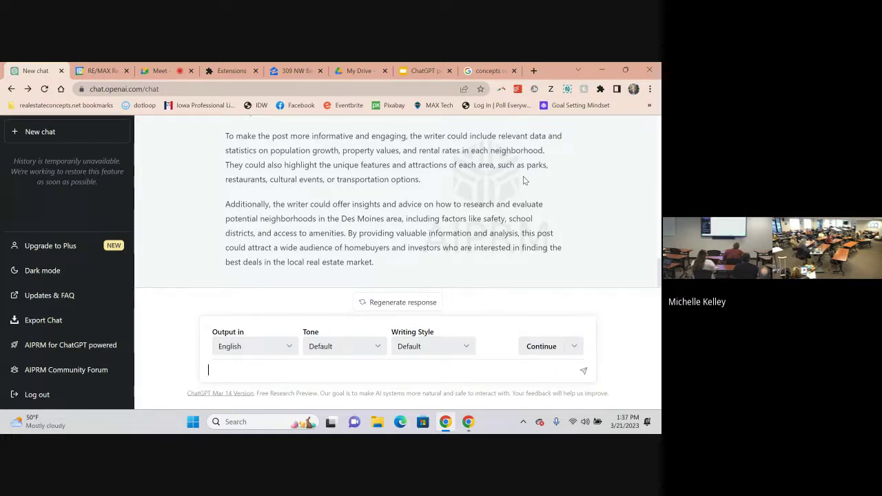
Step: Send the follow-up "Add information for Drake neighborhood in Des Moines ia" and read through the response
{"action": "type", "text": "Add informat"}
{"action": "type", "text": "ion fo"}
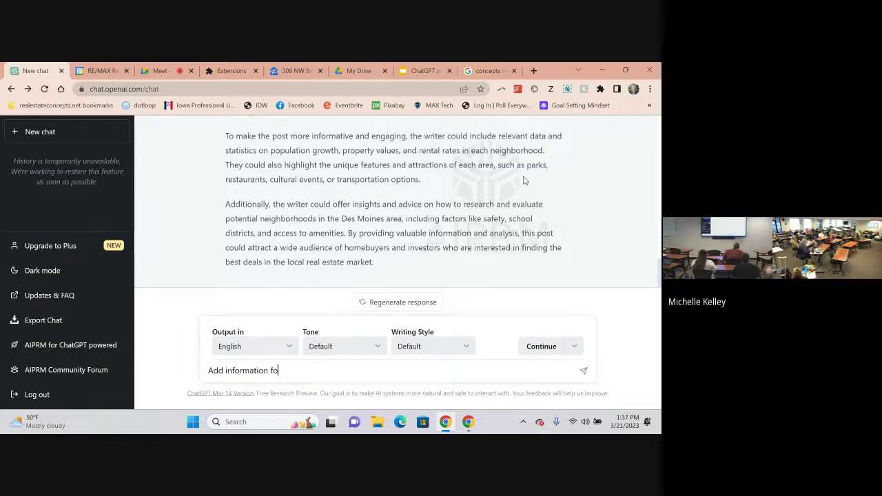
{"action": "type", "text": "r Drake "}
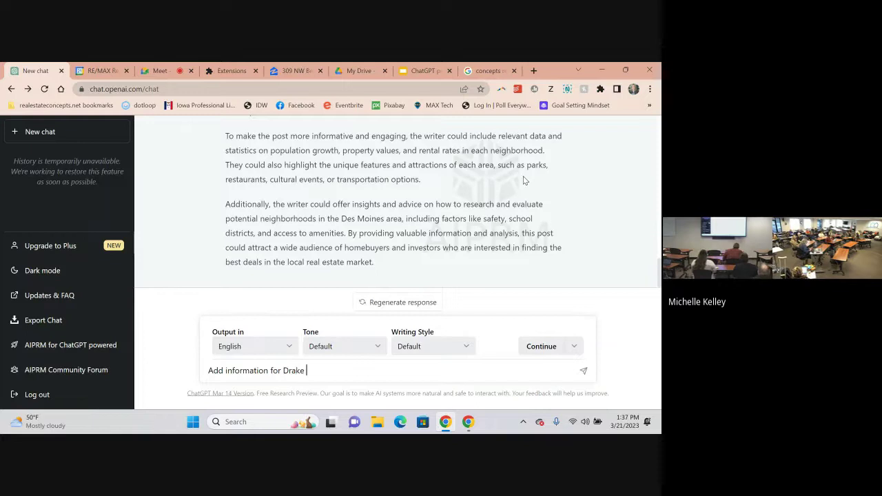
{"action": "type", "text": "neighb"}
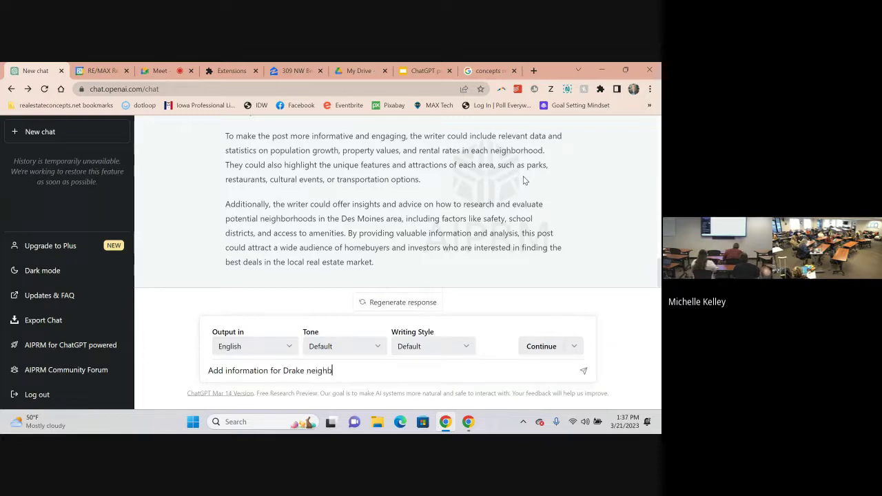
{"action": "type", "text": "orhood i"}
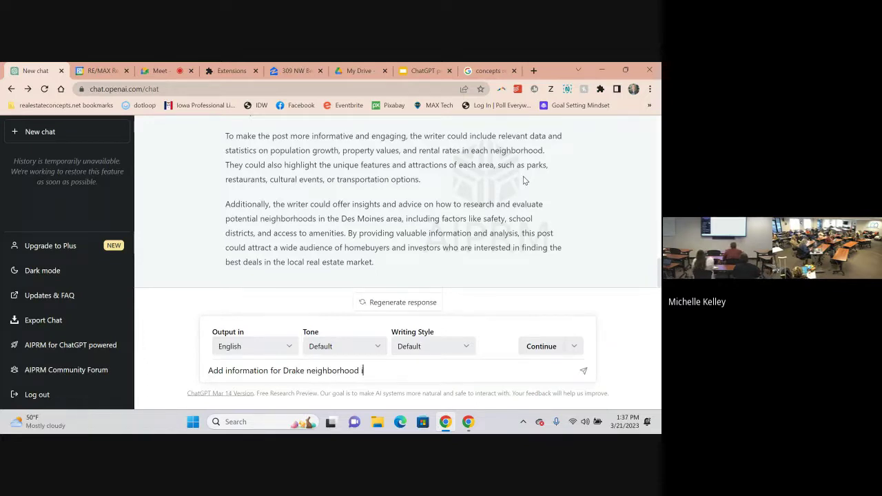
{"action": "type", "text": "n Des Moi"}
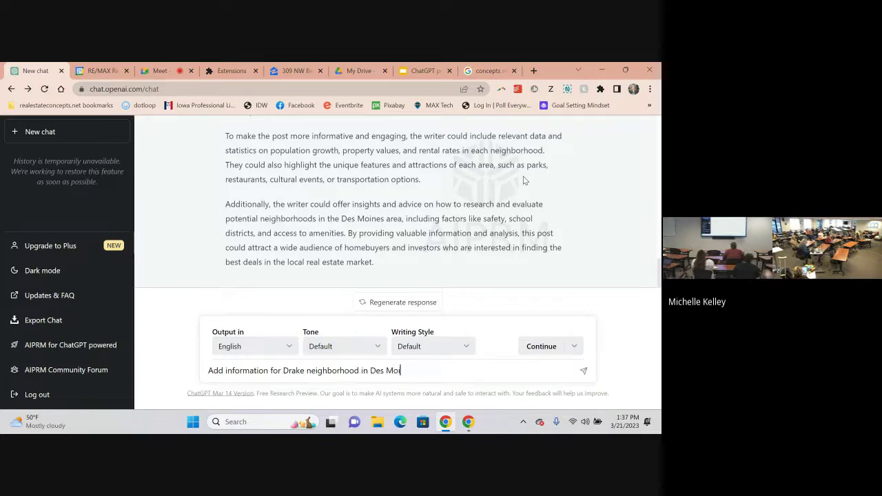
{"action": "type", "text": "nes ia"}
{"action": "key", "text": "Return"}
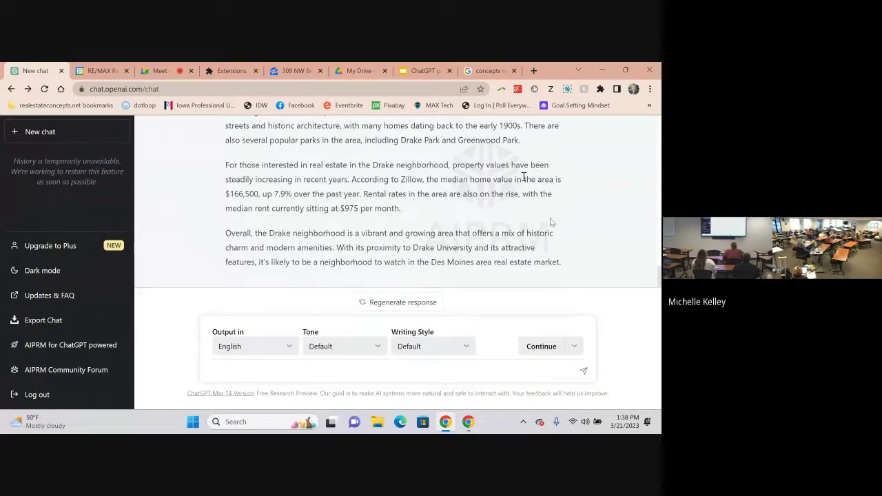
{"action": "scroll", "coordinate": [550, 219], "scroll_direction": "up", "scroll_amount": 1}
{"action": "scroll", "coordinate": [550, 220], "scroll_direction": "up", "scroll_amount": 1}
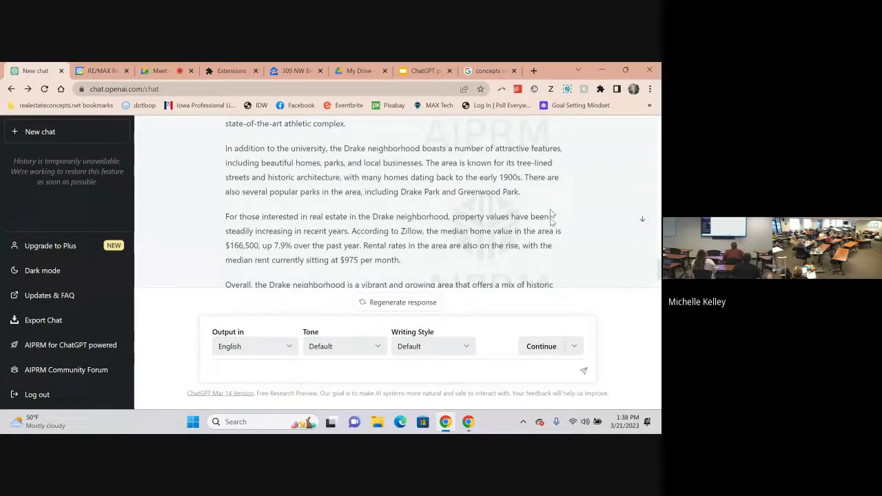
{"action": "scroll", "coordinate": [550, 214], "scroll_direction": "down", "scroll_amount": 2}
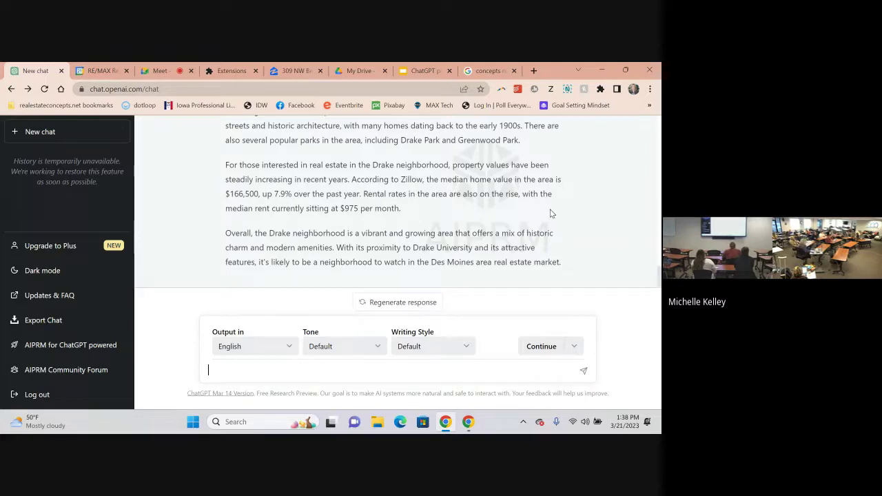
{"action": "scroll", "coordinate": [510, 217], "scroll_direction": "up", "scroll_amount": 3}
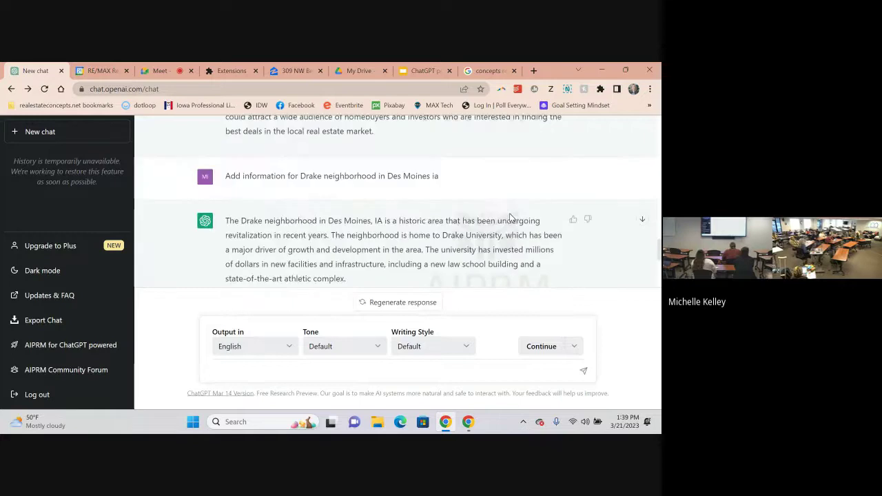
{"action": "scroll", "coordinate": [504, 201], "scroll_direction": "down", "scroll_amount": 2}
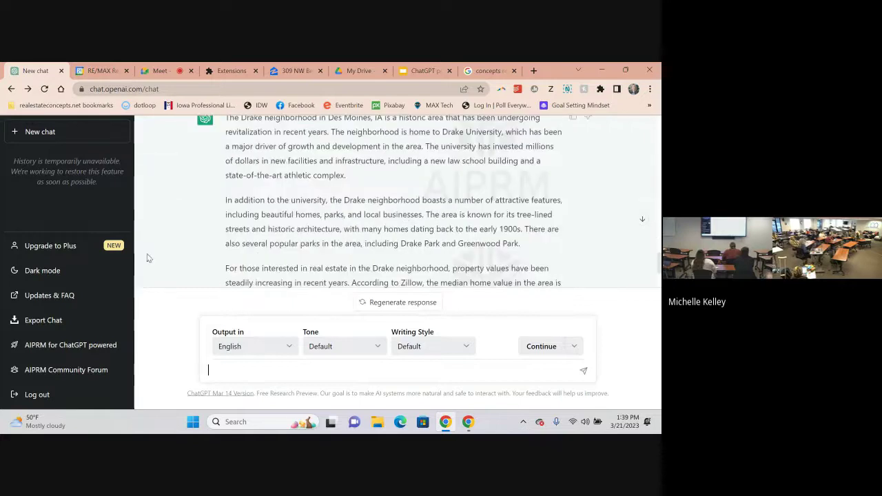
Step: Check the "Blog and Content Ideas" slide in the Google Slides presentation, and return to the end of the Drake neighborhood response in ChatGPT
{"action": "left_click", "coordinate": [422, 70]}
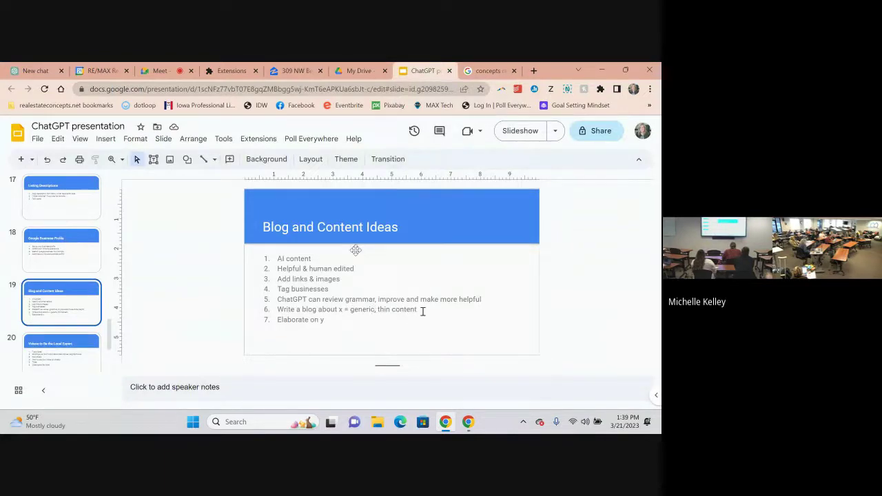
{"action": "left_click", "coordinate": [35, 71]}
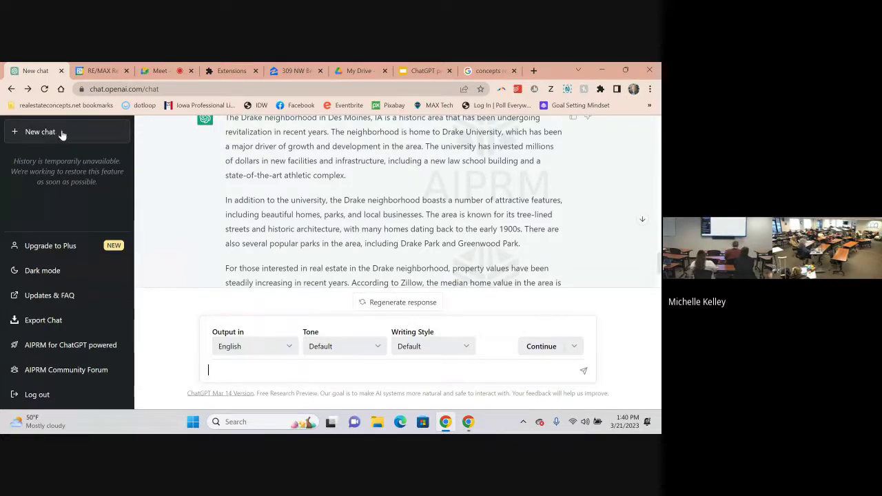
{"action": "scroll", "coordinate": [464, 254], "scroll_direction": "down", "scroll_amount": 2}
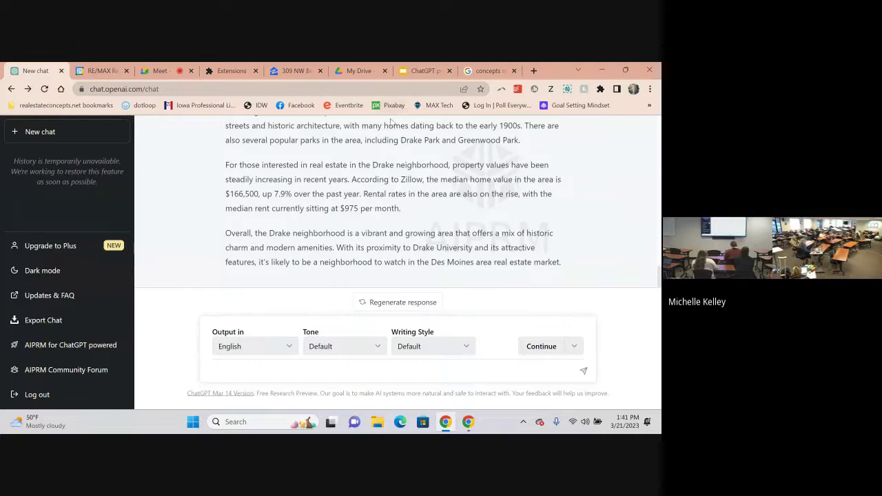
Step: Switch to the Google Slides presentation and show the "Videos to Be the Local Expert" slide full screen, ending the slideshow when done
{"action": "left_click", "coordinate": [418, 71]}
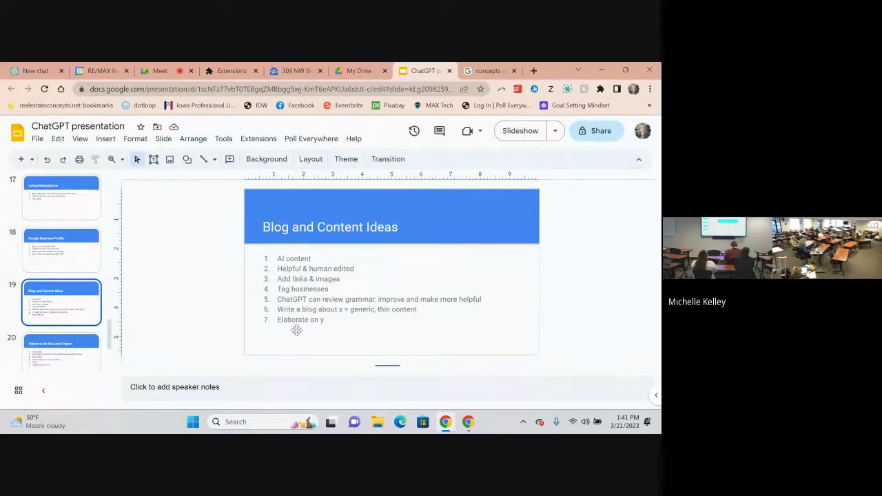
{"action": "left_click", "coordinate": [42, 358]}
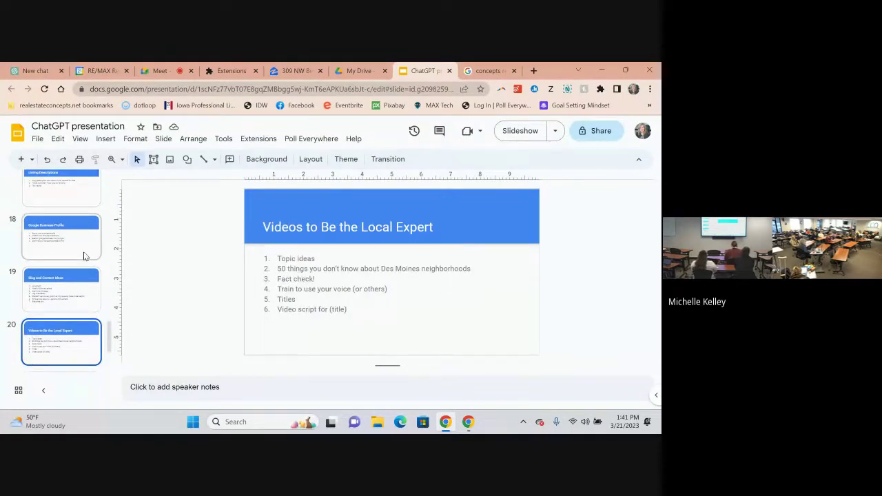
{"action": "scroll", "coordinate": [73, 258], "scroll_direction": "down", "scroll_amount": 1}
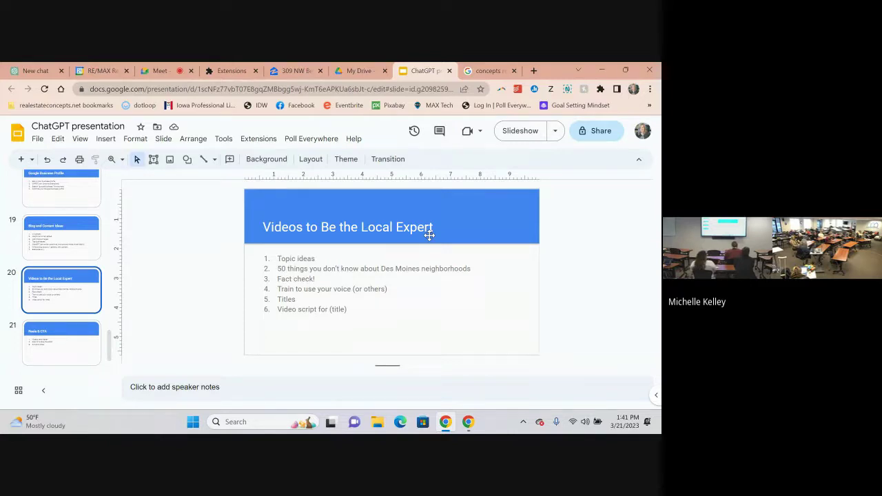
{"action": "left_click", "coordinate": [512, 133]}
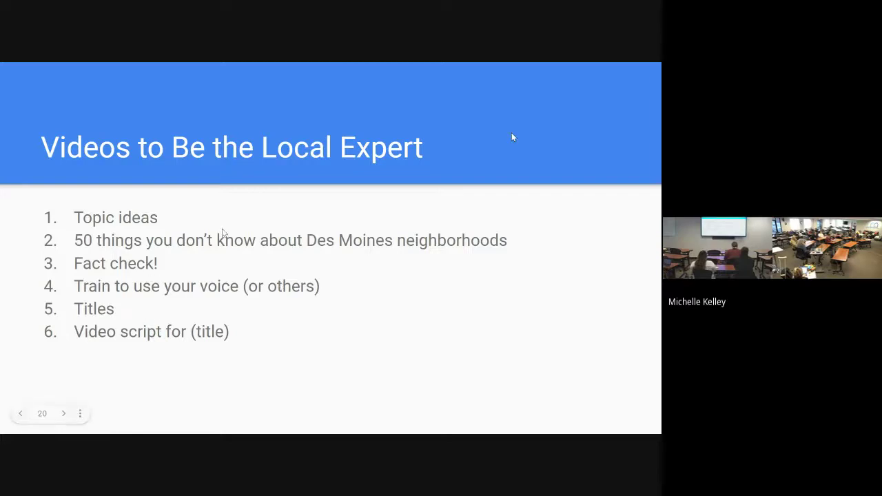
{"action": "key", "text": "Escape"}
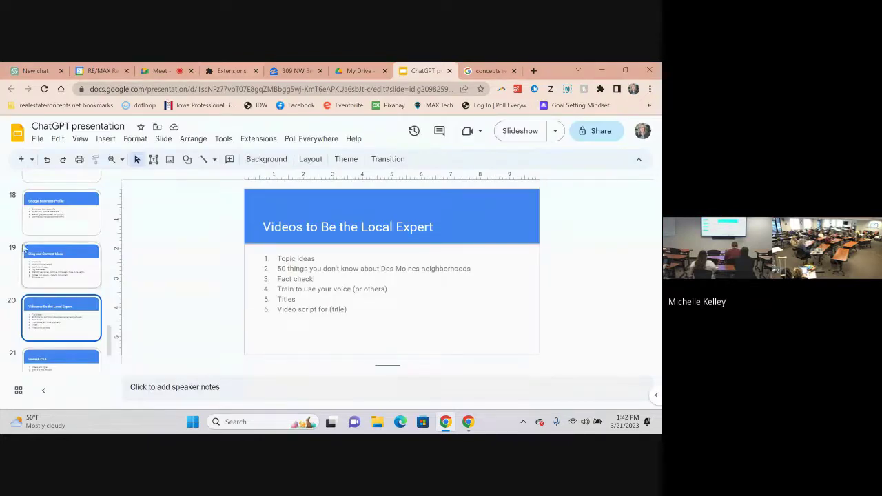
Step: Return to ChatGPT and send the prompt "10 titles for videos for des moines real estate agents" in a new chat
{"action": "left_click", "coordinate": [27, 71]}
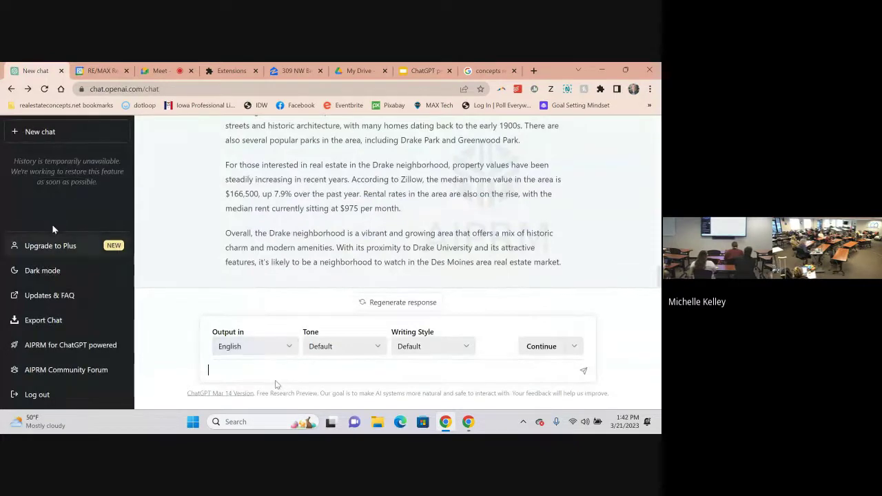
{"action": "left_click", "coordinate": [47, 132]}
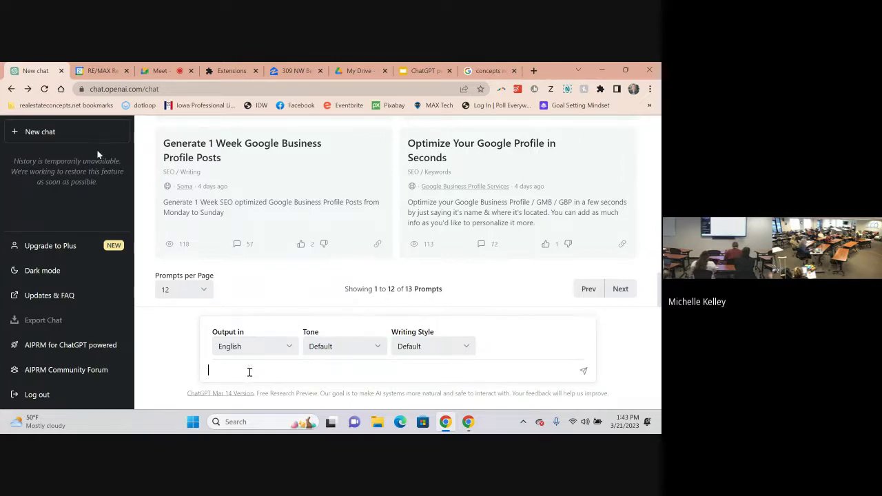
{"action": "type", "text": "10 titles "}
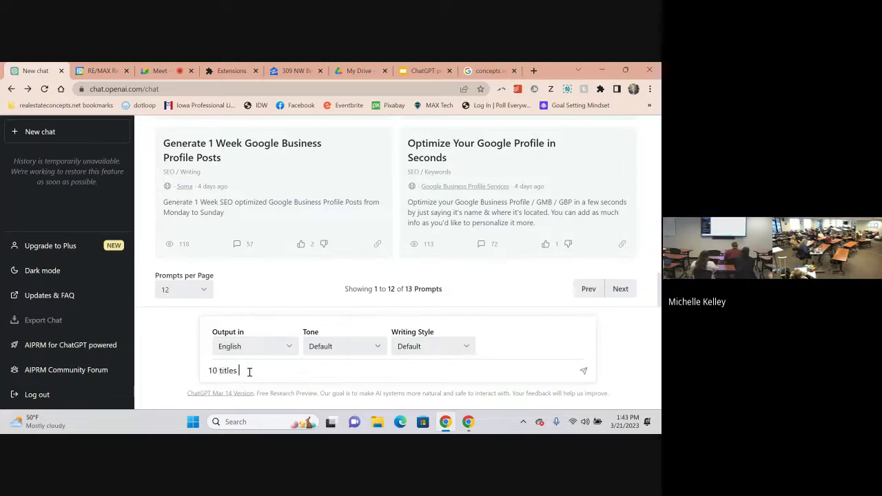
{"action": "type", "text": "for video"}
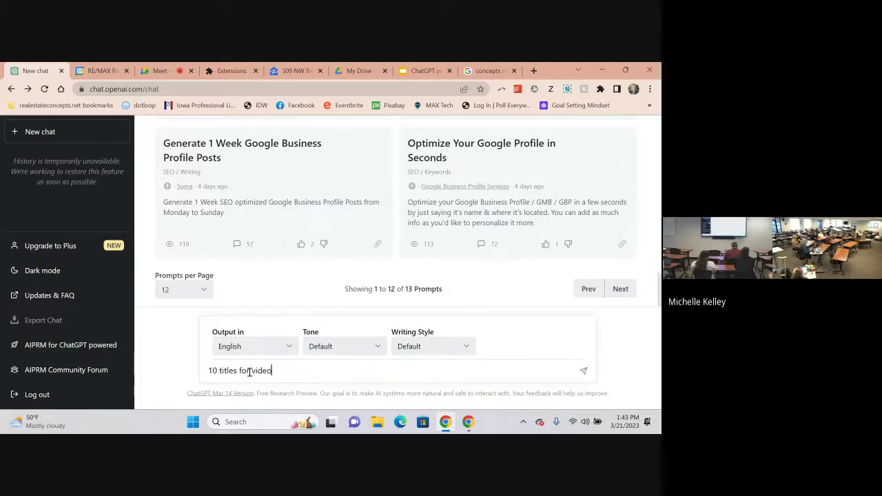
{"action": "type", "text": "s for des mo"}
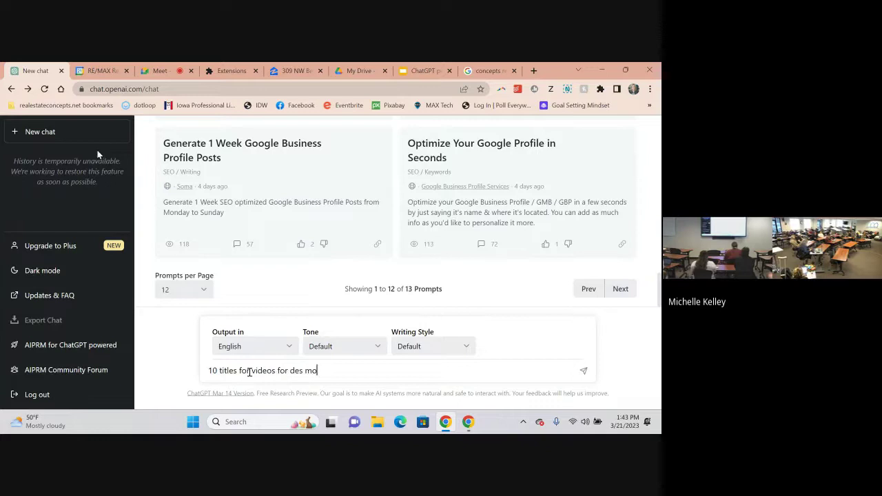
{"action": "type", "text": "ines real estate agents"}
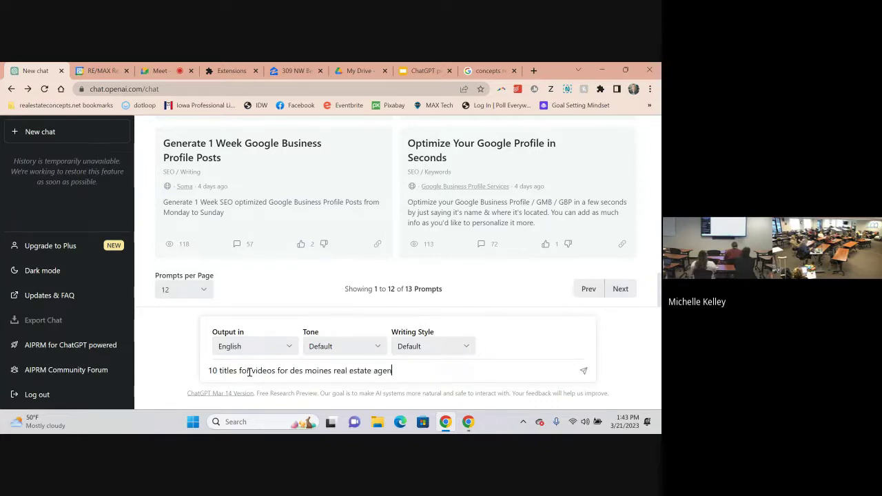
{"action": "key", "text": "Return"}
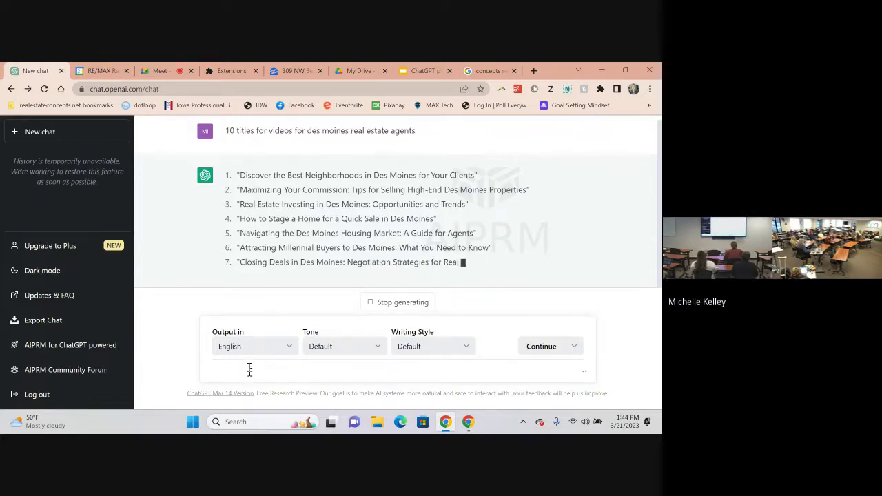
Step: Ask ChatGPT to "Create a script for #1 video" and read through the script as it generates
{"action": "type", "text": "create a"}
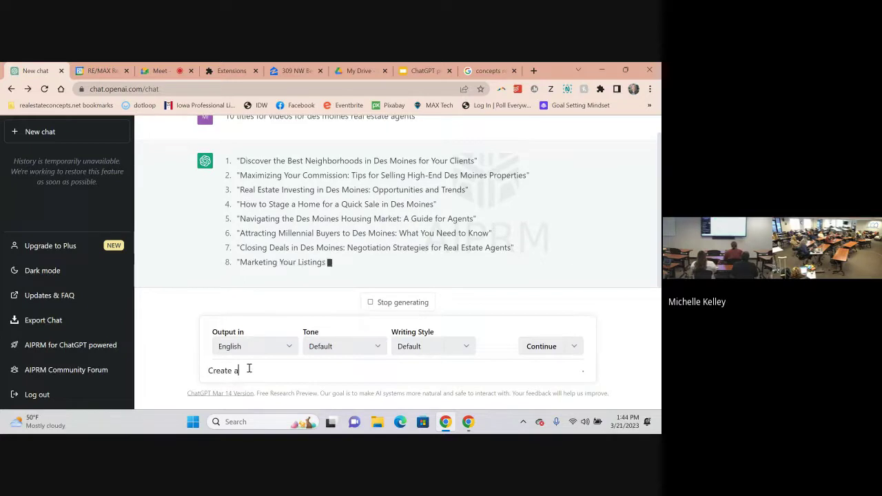
{"action": "type", "text": " sc"}
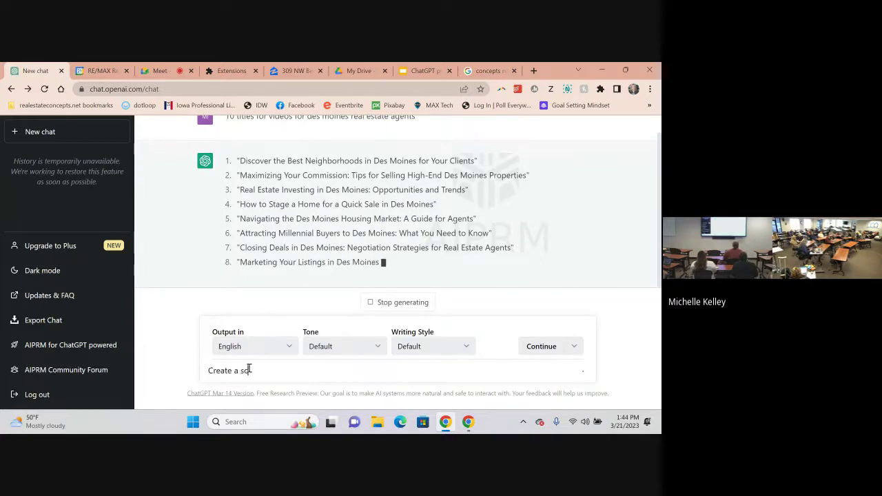
{"action": "type", "text": "ript fo"}
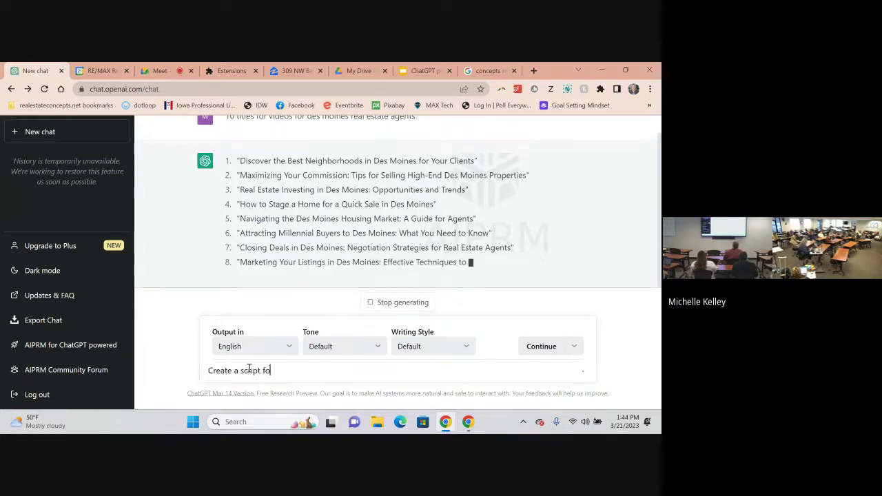
{"action": "type", "text": "r"}
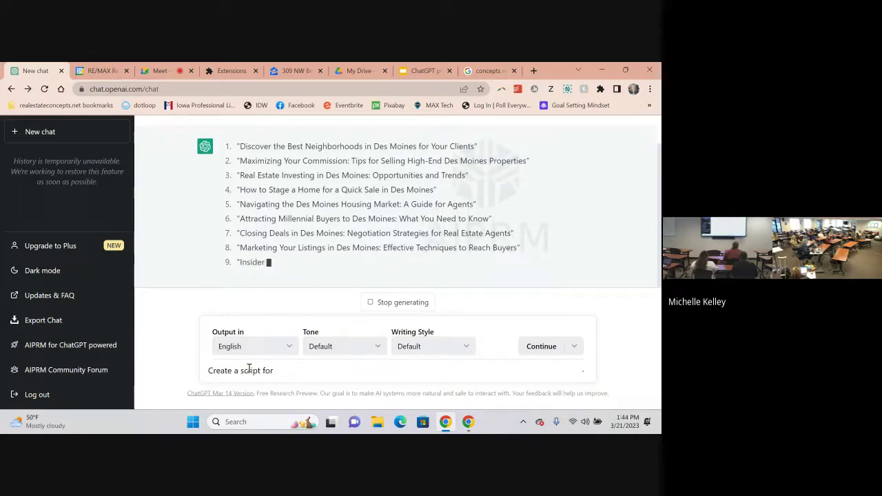
{"action": "type", "text": " #1"}
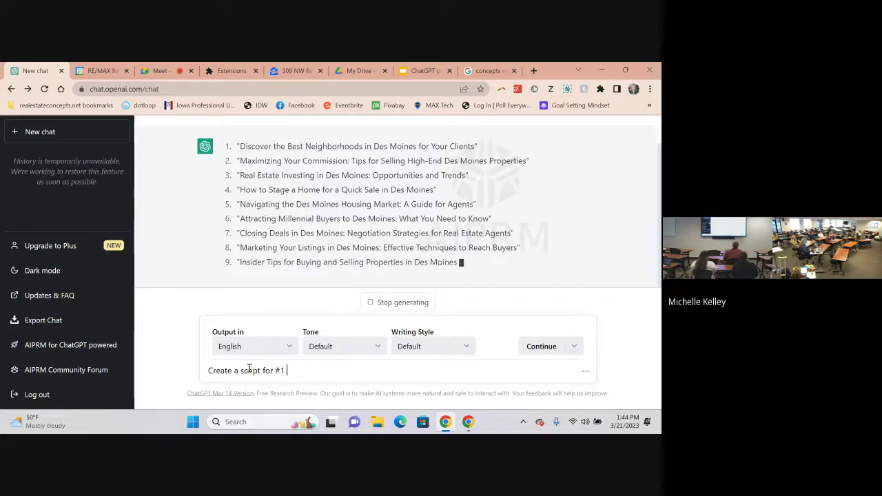
{"action": "type", "text": " video"}
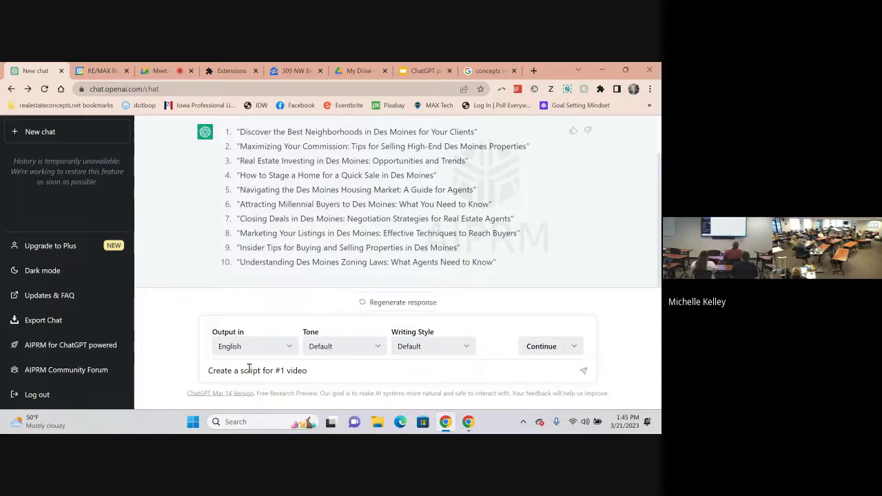
{"action": "key", "text": "Return"}
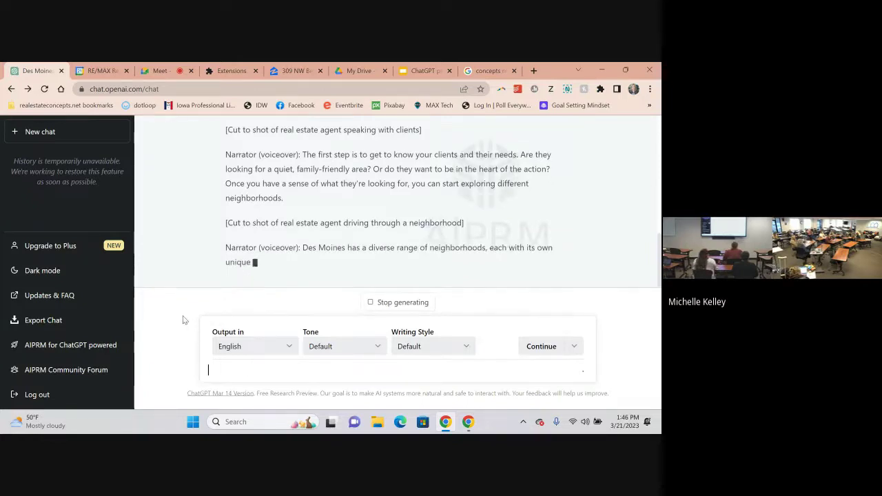
{"action": "scroll", "coordinate": [327, 236], "scroll_direction": "up", "scroll_amount": 3}
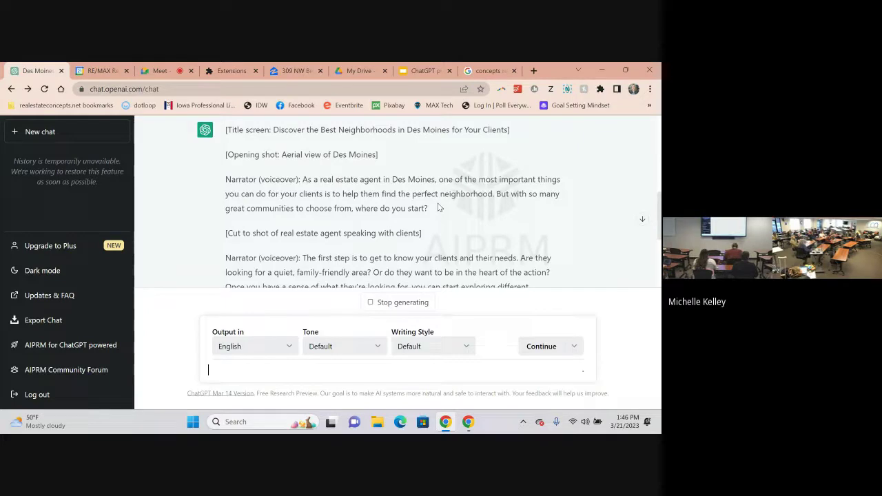
{"action": "scroll", "coordinate": [444, 206], "scroll_direction": "down", "scroll_amount": 2}
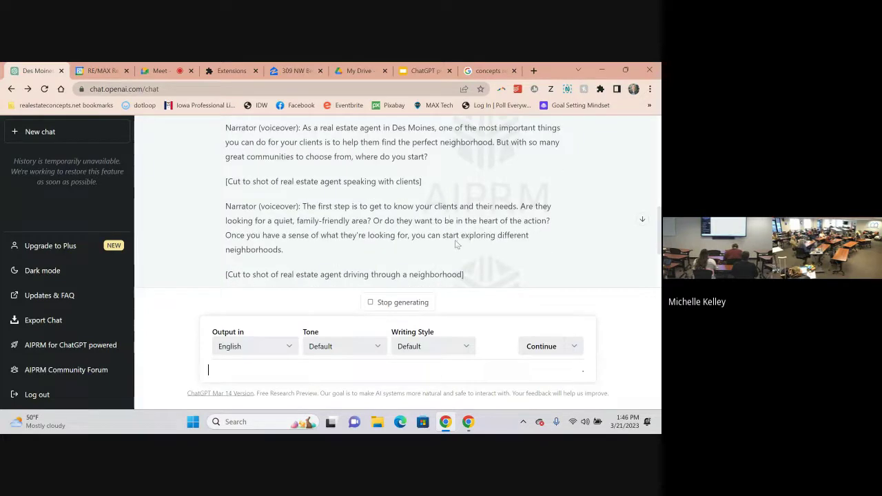
{"action": "scroll", "coordinate": [483, 207], "scroll_direction": "down", "scroll_amount": 2}
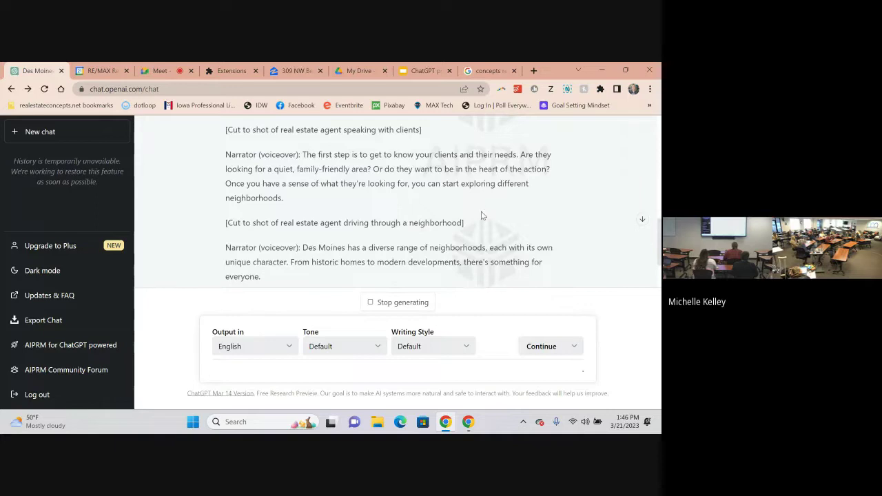
Step: Read further through the neighborhood video script as it generates, and stop the generation during the closing narration
{"action": "scroll", "coordinate": [479, 212], "scroll_direction": "down", "scroll_amount": 1}
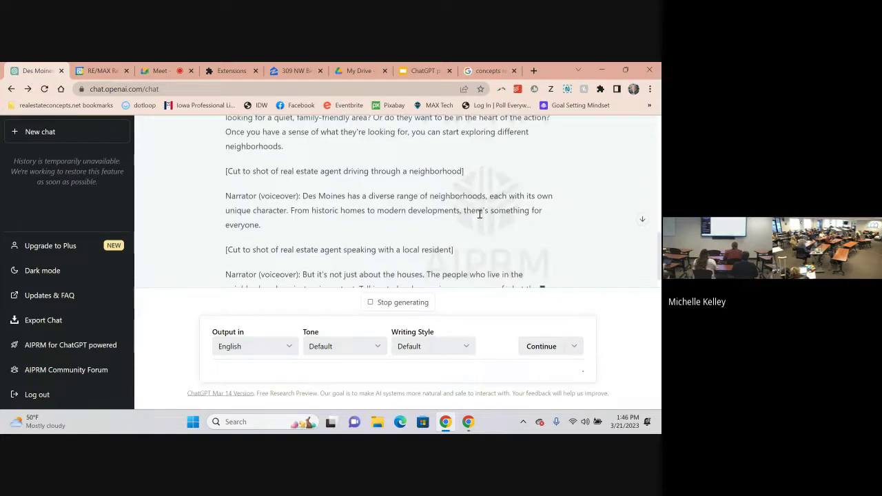
{"action": "scroll", "coordinate": [479, 212], "scroll_direction": "down", "scroll_amount": 1}
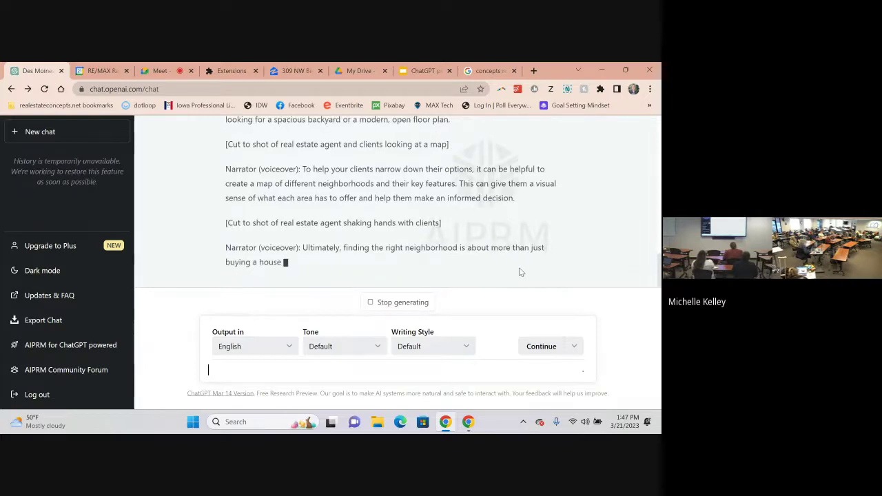
{"action": "left_click", "coordinate": [381, 301]}
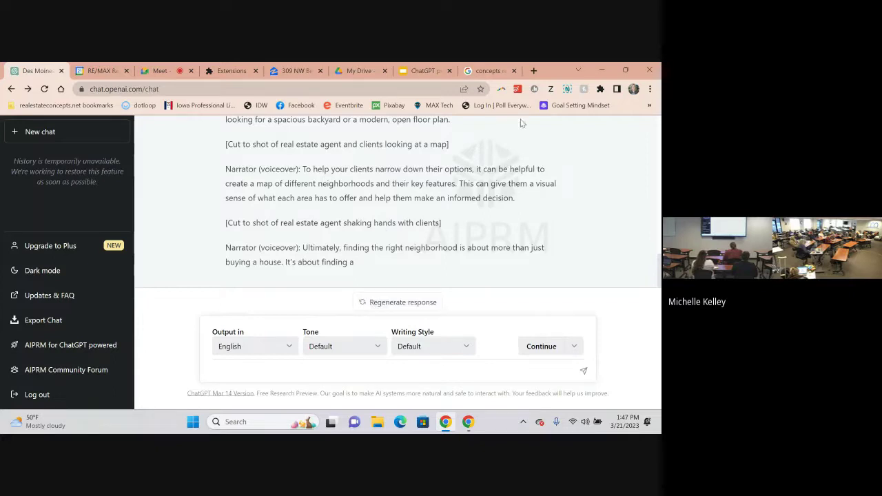
Step: Switch to the Google Slides presentation, show the "Reels & CTA" slide and the closing technology quote slide full screen, and end the slideshow
{"action": "left_click", "coordinate": [410, 72]}
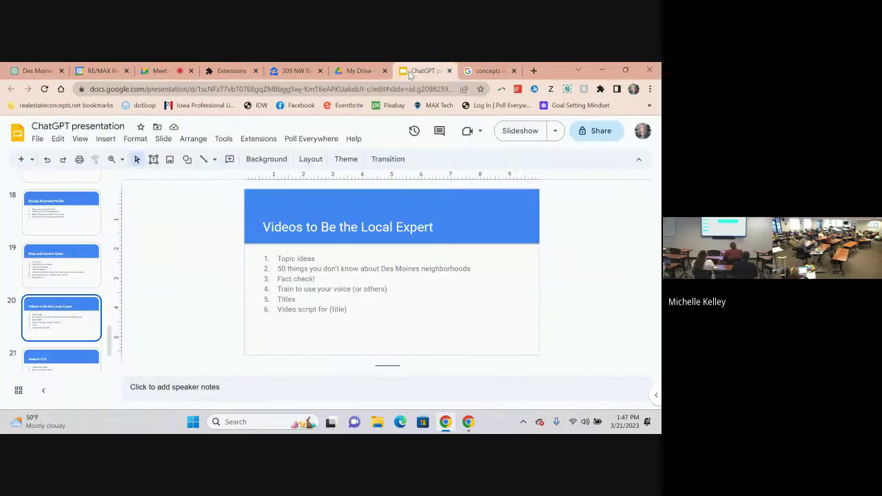
{"action": "scroll", "coordinate": [17, 307], "scroll_direction": "down", "scroll_amount": 1}
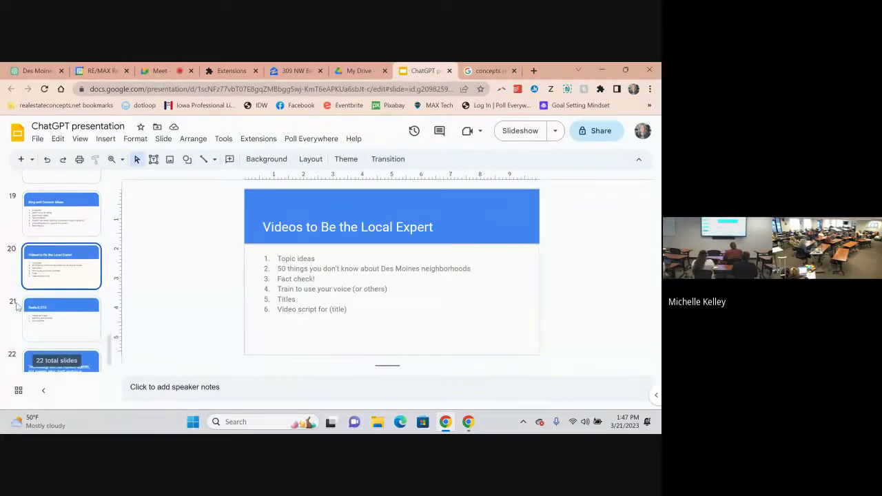
{"action": "left_click", "coordinate": [43, 318]}
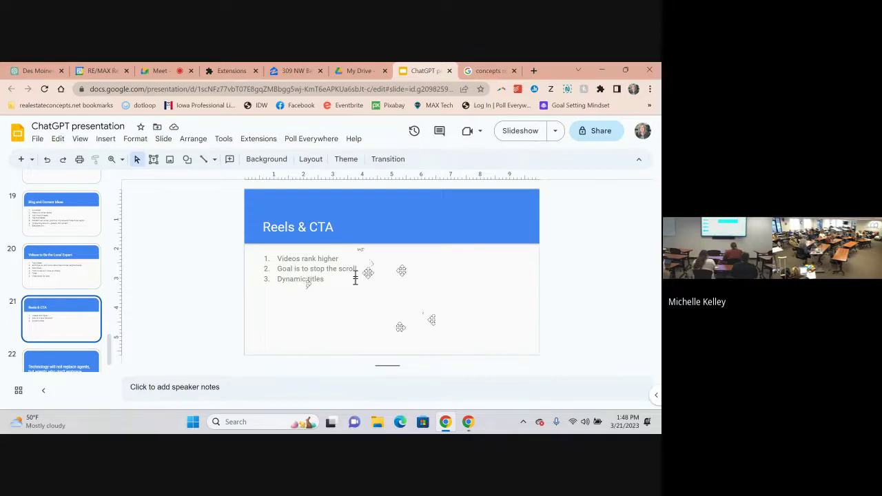
{"action": "key", "text": "Down"}
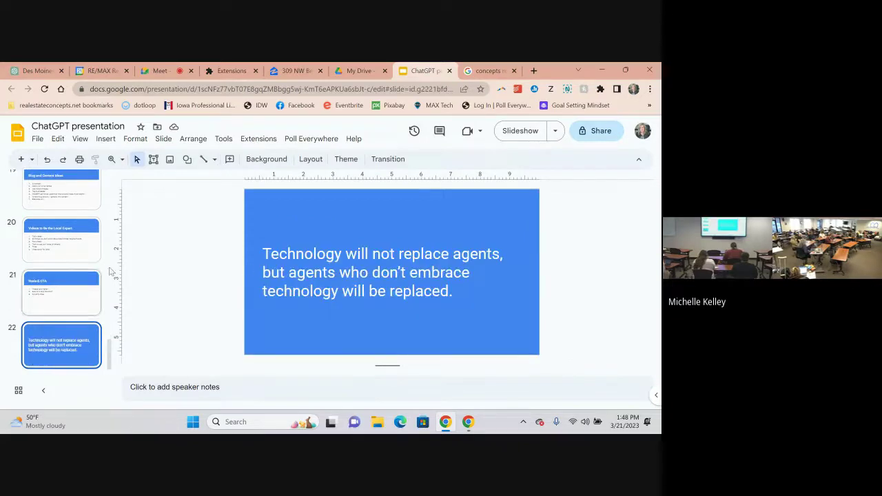
{"action": "left_click", "coordinate": [64, 284]}
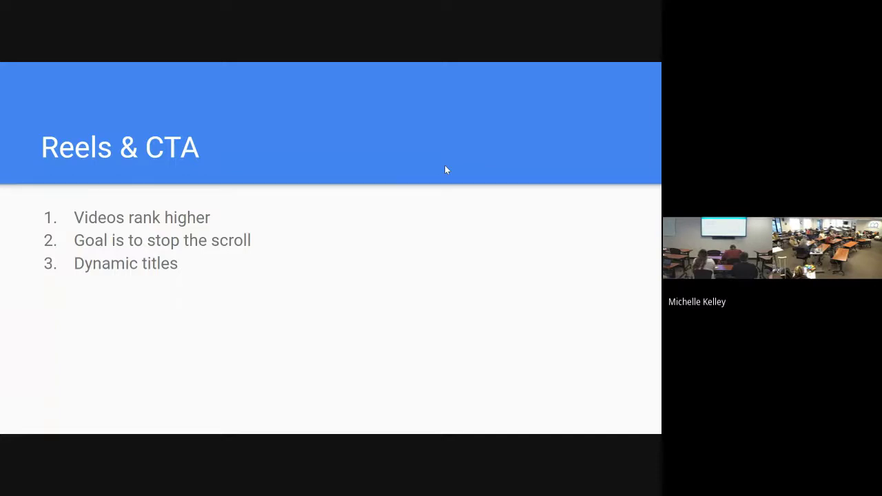
{"action": "key", "text": "Right"}
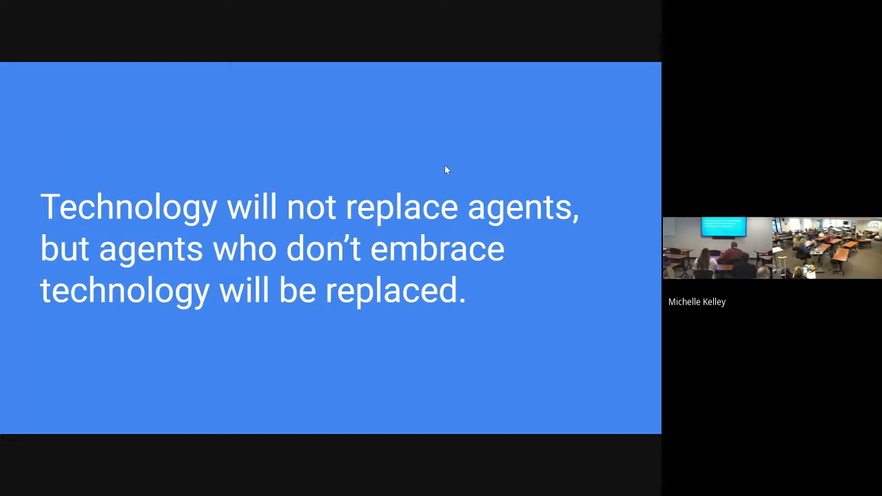
{"action": "key", "text": "Escape"}
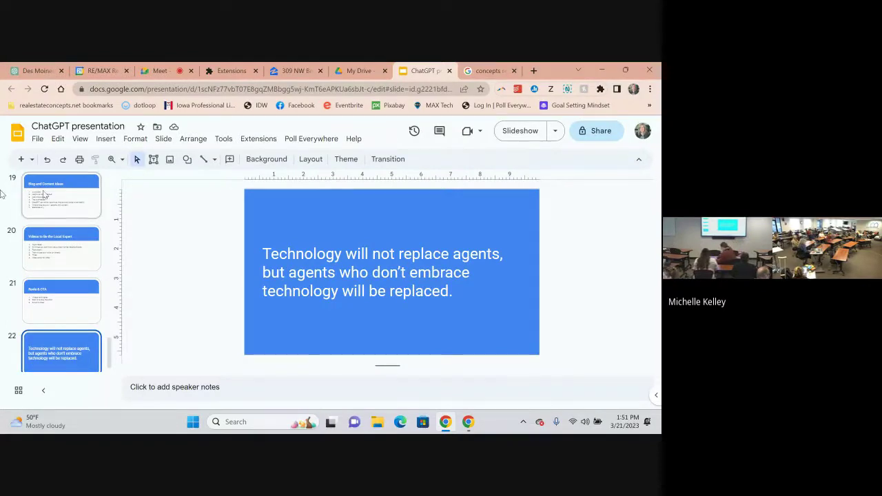
Step: Return to ChatGPT and send the prompt "What is the end game" in a new chat
{"action": "left_click", "coordinate": [41, 71]}
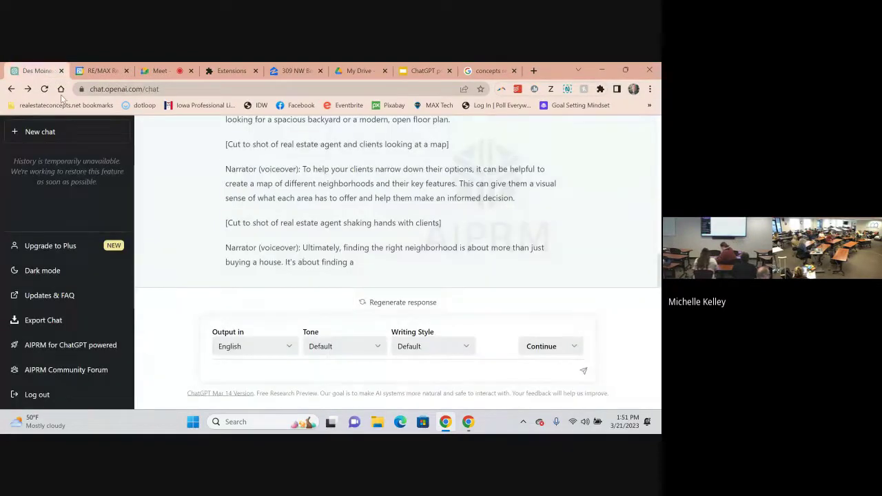
{"action": "left_click", "coordinate": [28, 131]}
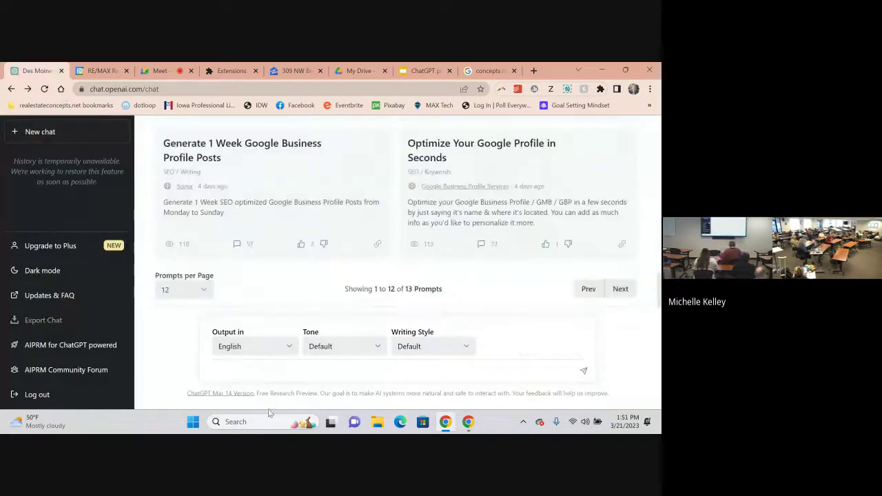
{"action": "left_click", "coordinate": [259, 376]}
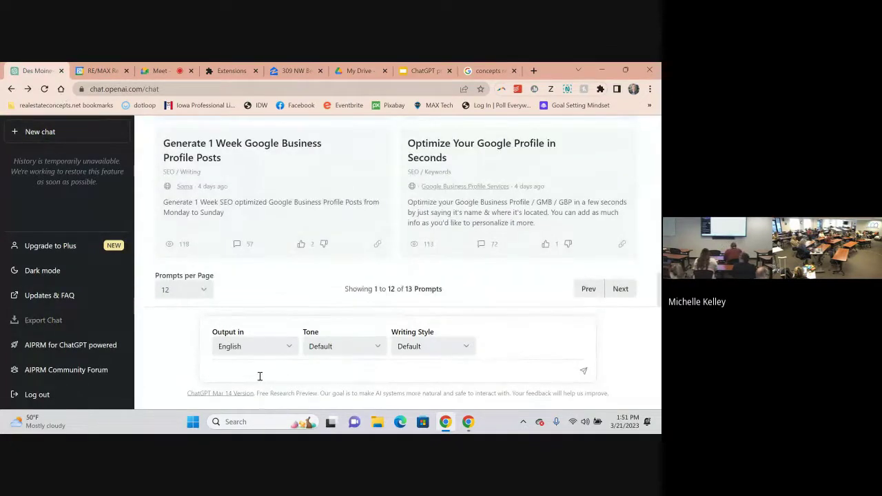
{"action": "type", "text": "What is the end game"}
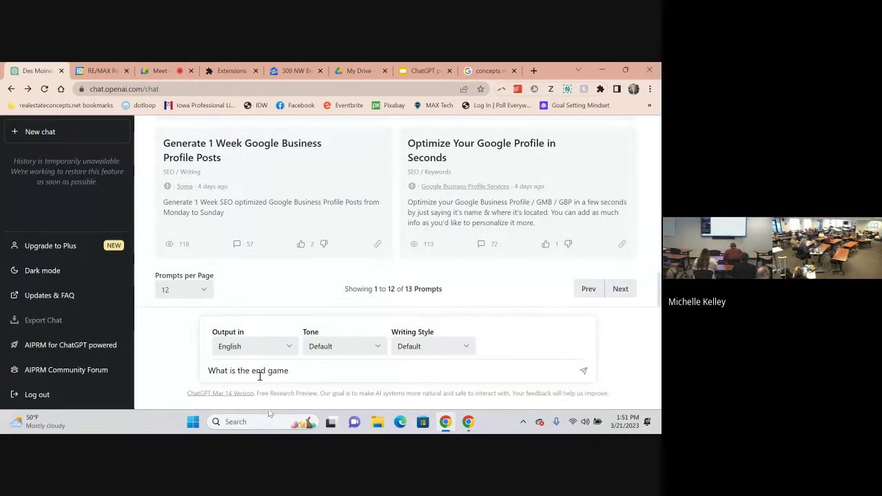
{"action": "key", "text": "Return"}
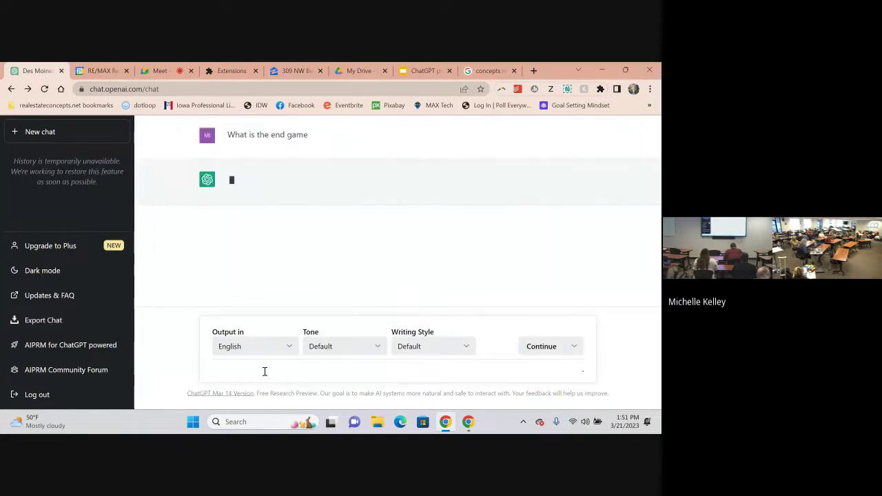
Step: Switch to the Google Slides presentation and review the "Blog and Content Ideas" and "Google Business Profile" slides
{"action": "left_click", "coordinate": [422, 71]}
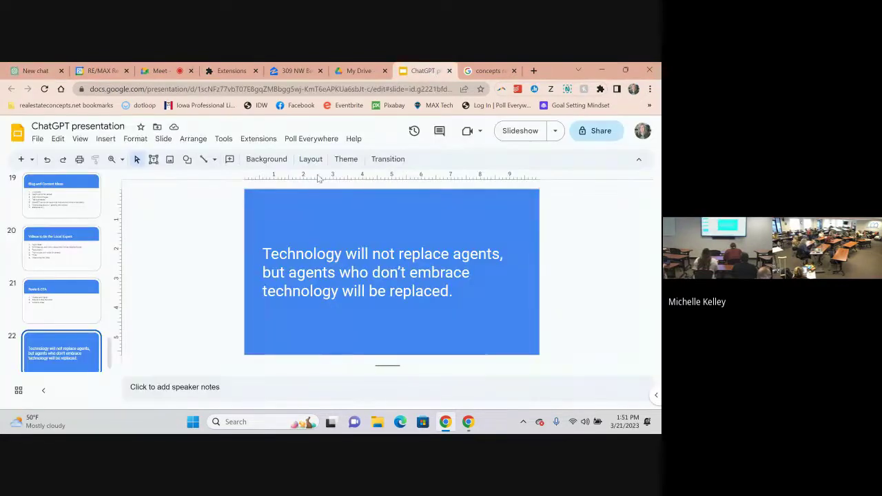
{"action": "left_click", "coordinate": [38, 201]}
{"action": "scroll", "coordinate": [39, 204], "scroll_direction": "up", "scroll_amount": 2}
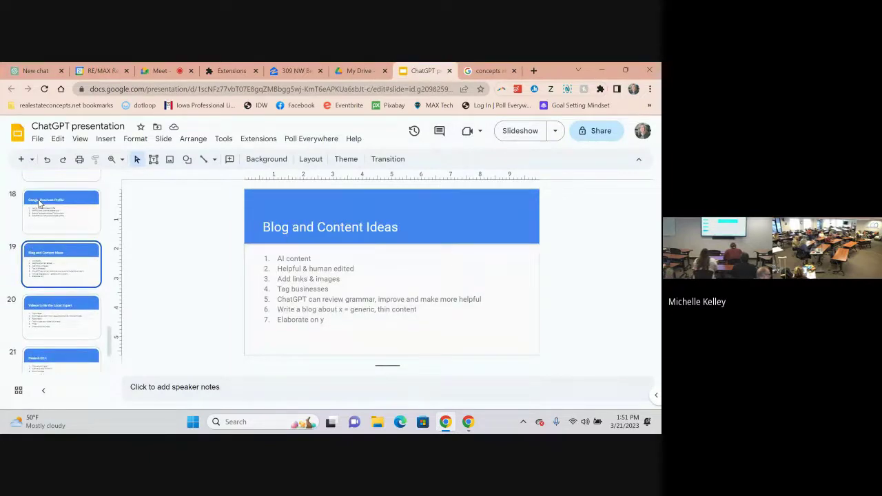
{"action": "left_click", "coordinate": [39, 204]}
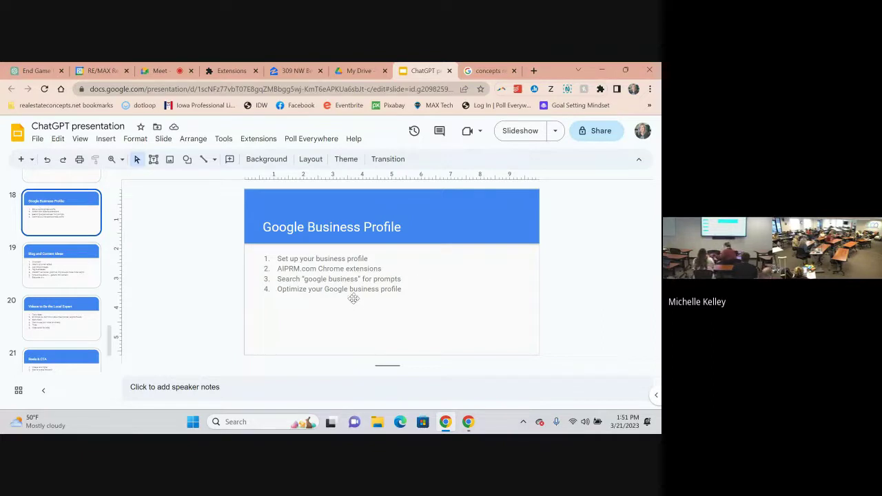
Step: Return to ChatGPT and send the follow-up "for chatgpt" in the end game chat
{"action": "left_click", "coordinate": [42, 71]}
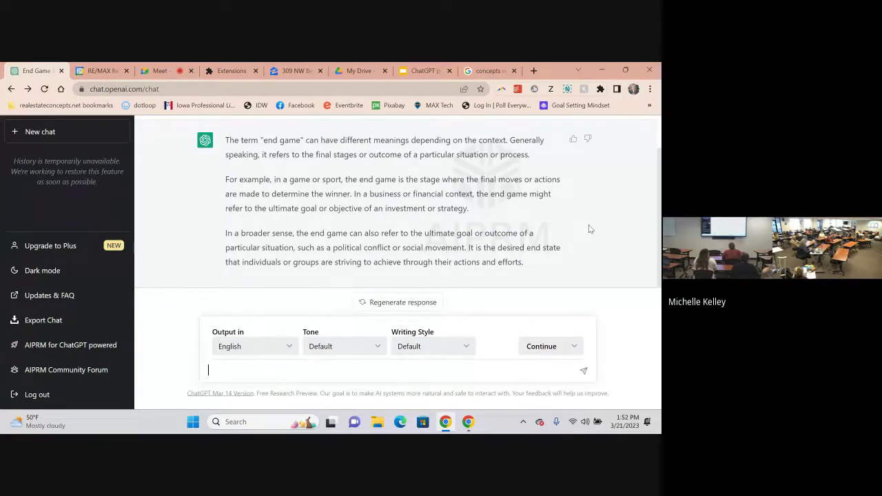
{"action": "type", "text": "for chatgpt"}
{"action": "key", "text": "Return"}
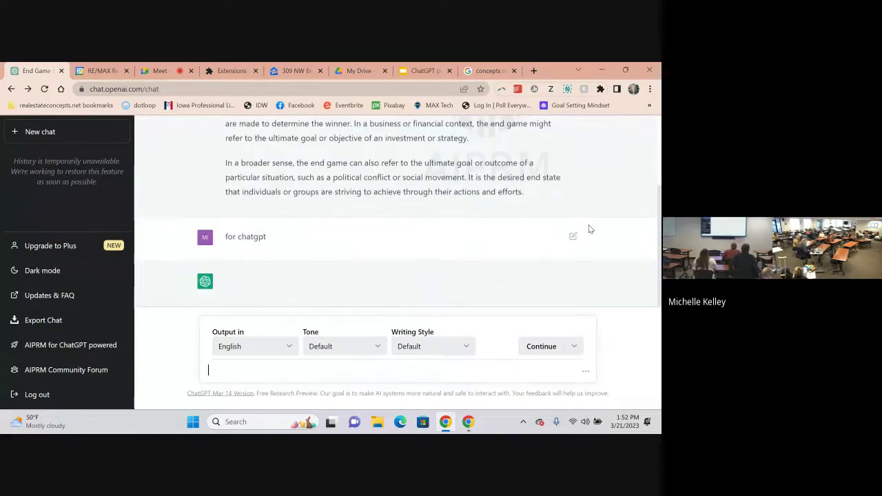